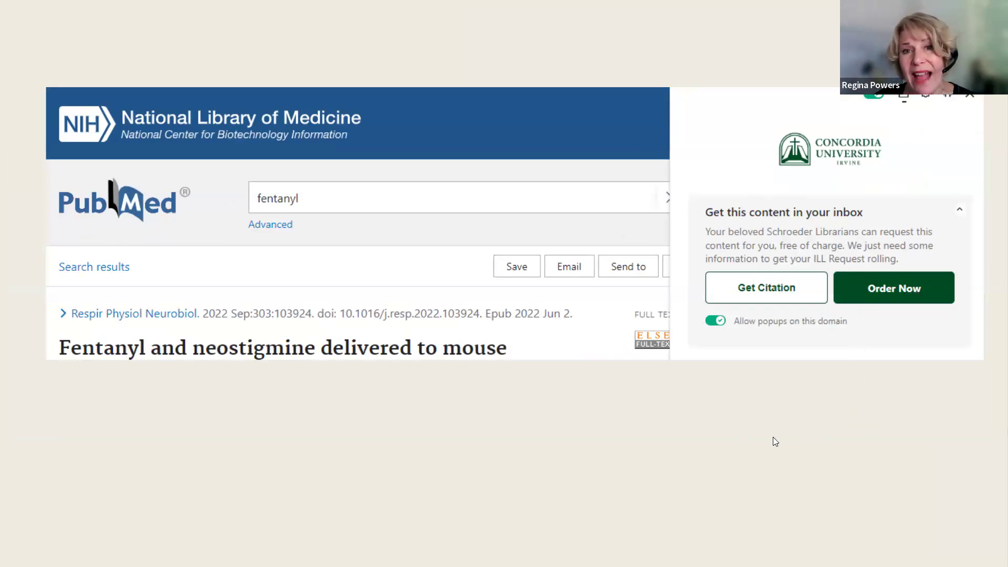
pyautogui.click(572, 463)
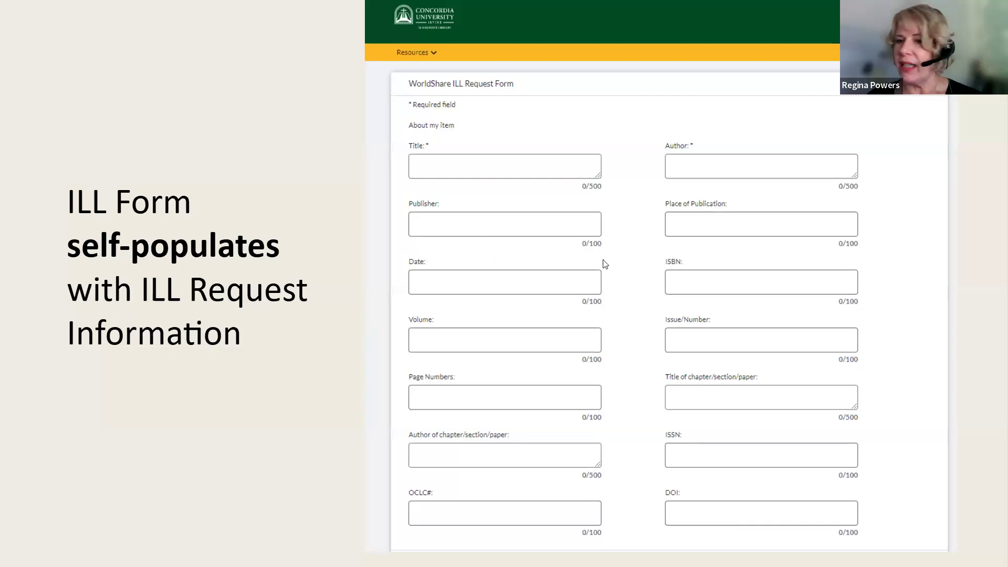
pyautogui.click(320, 413)
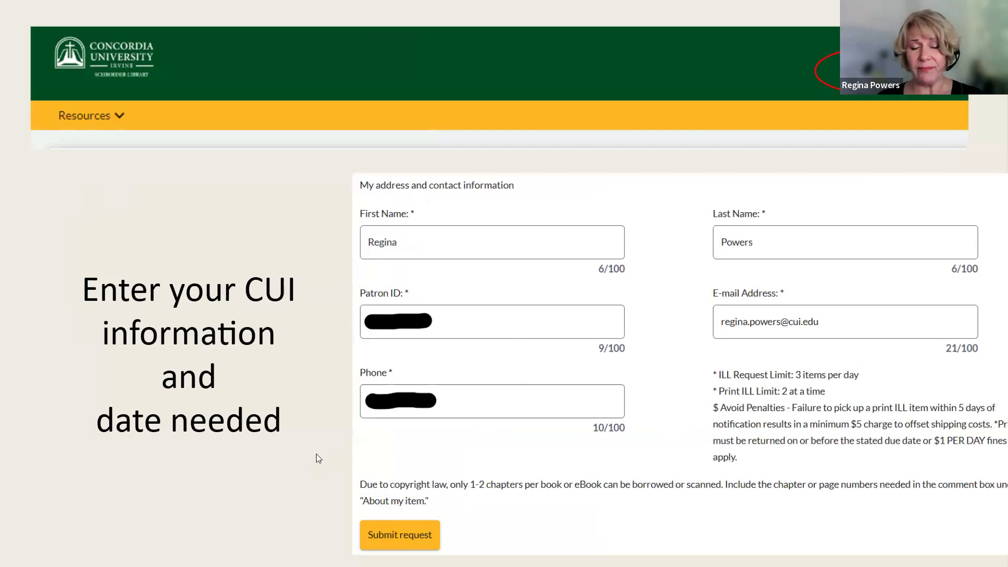
pyautogui.press('Right')
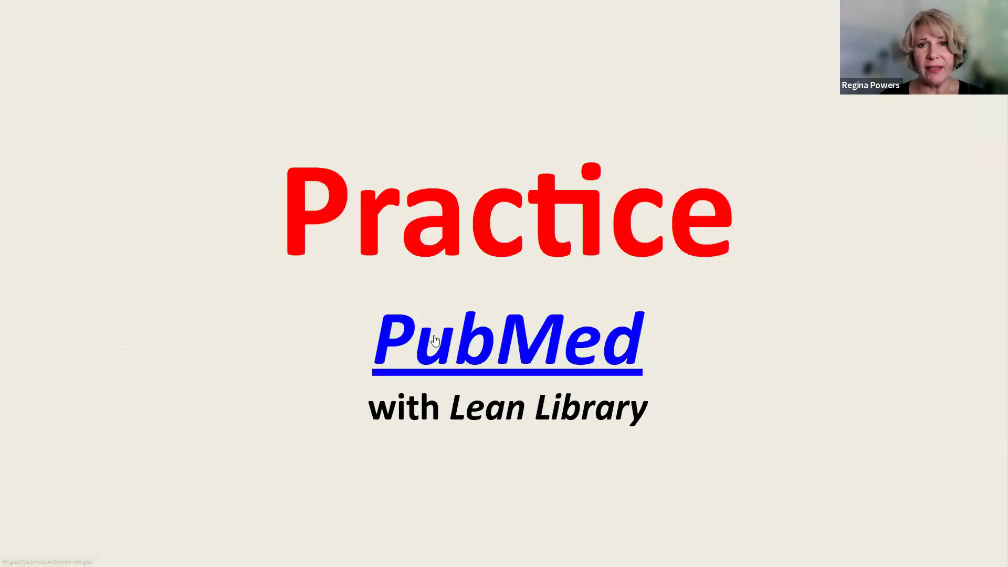
# - Go to the PubMed website and open its advanced search builder
pyautogui.click(450, 341)
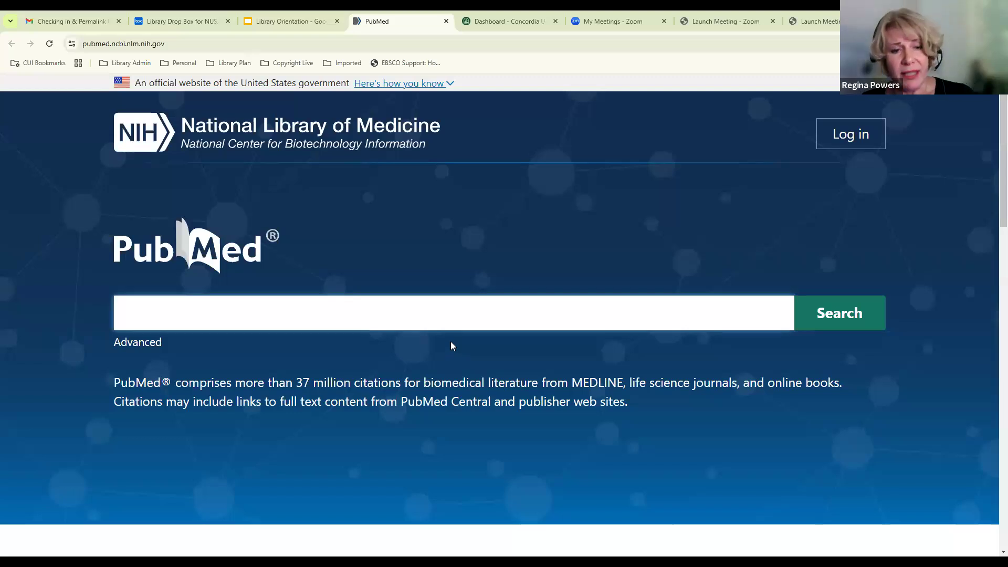
pyautogui.click(138, 342)
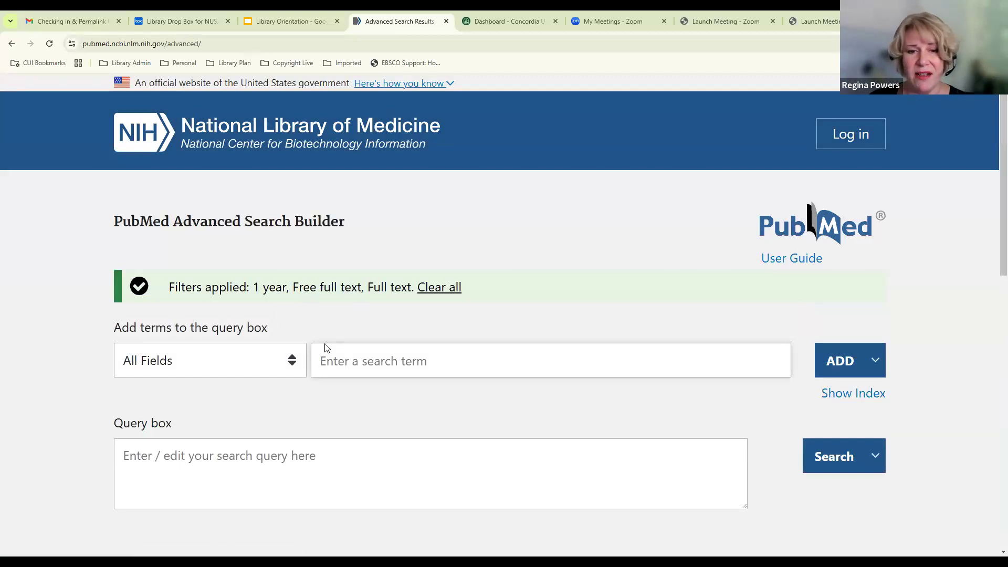
# - Add the truncated term nurs* to the query with the search field set to Affiliation
pyautogui.click(295, 361)
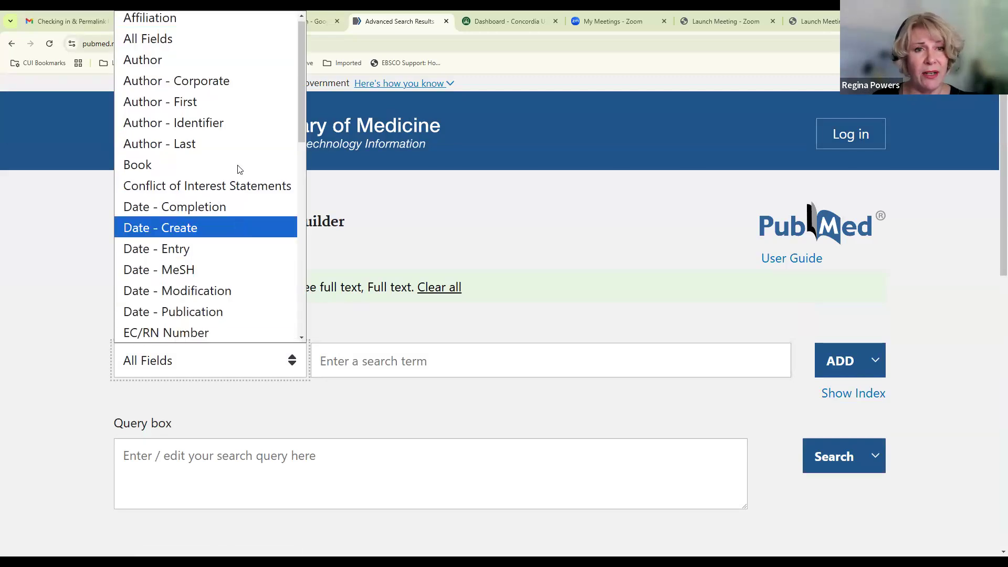
pyautogui.click(187, 23)
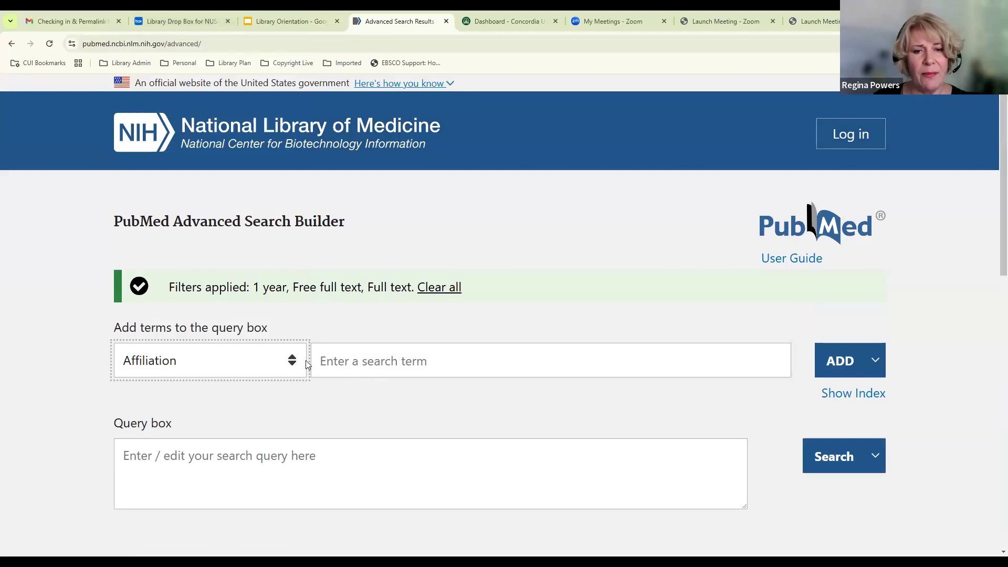
pyautogui.click(290, 360)
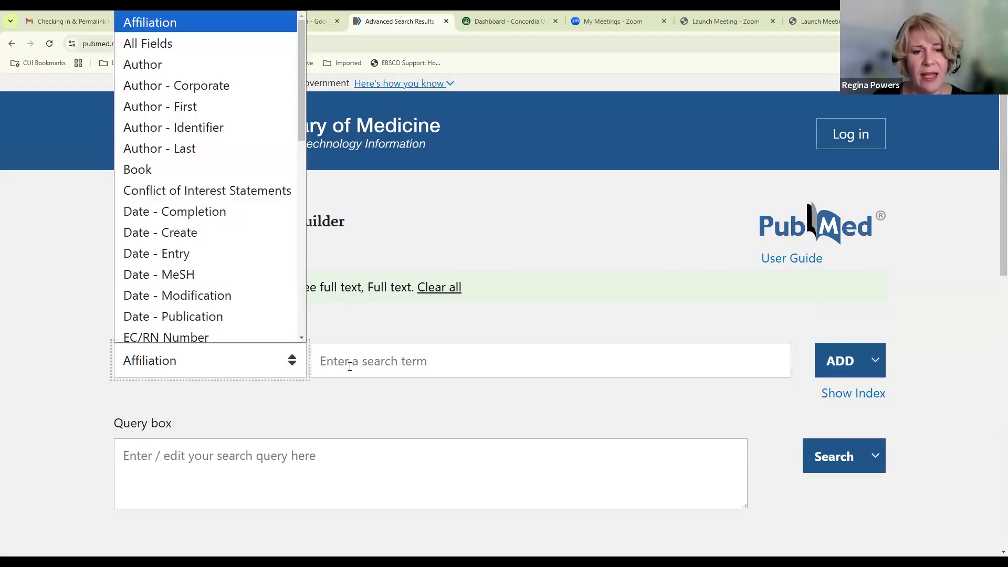
pyautogui.click(444, 348)
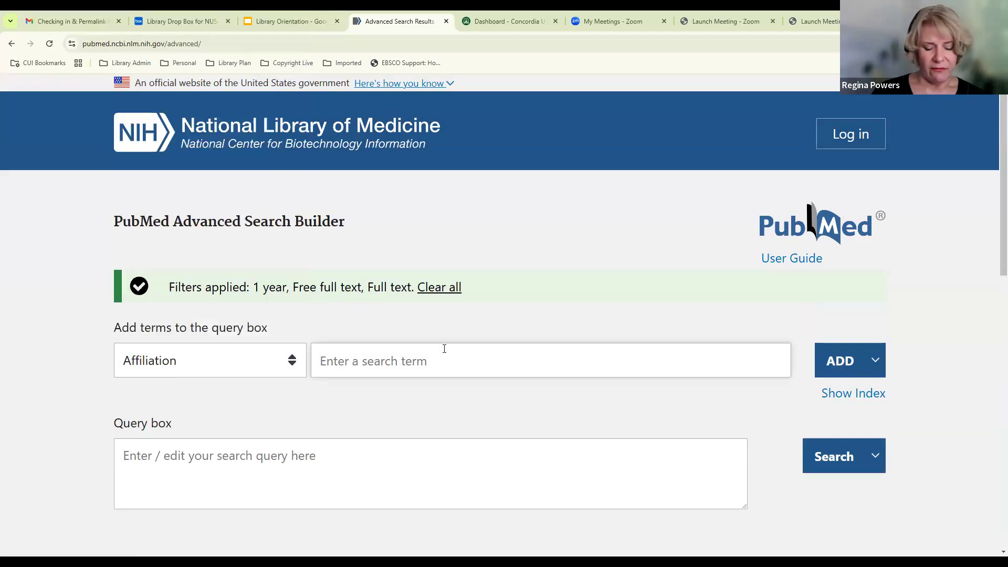
pyautogui.write('nu')
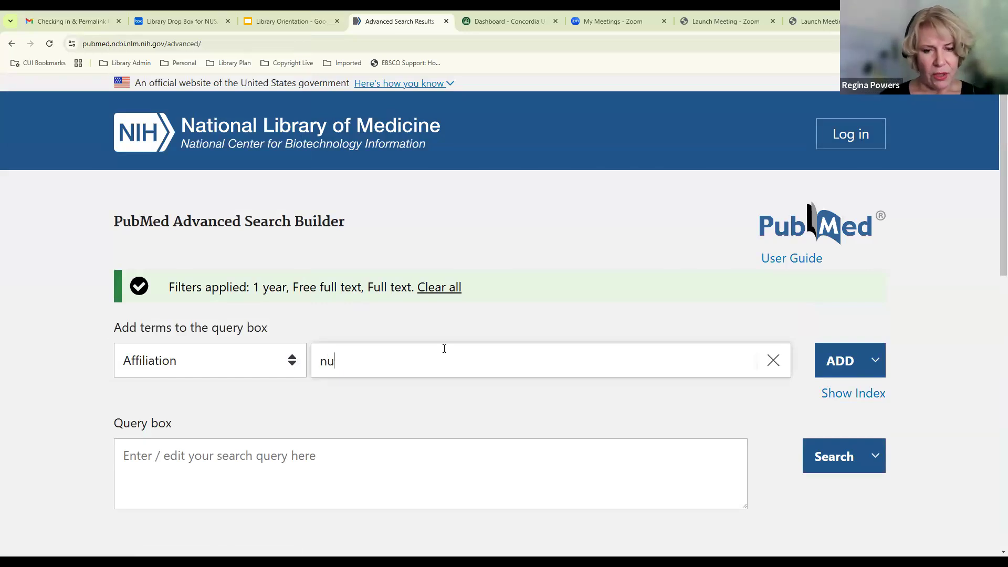
pyautogui.write('rs*')
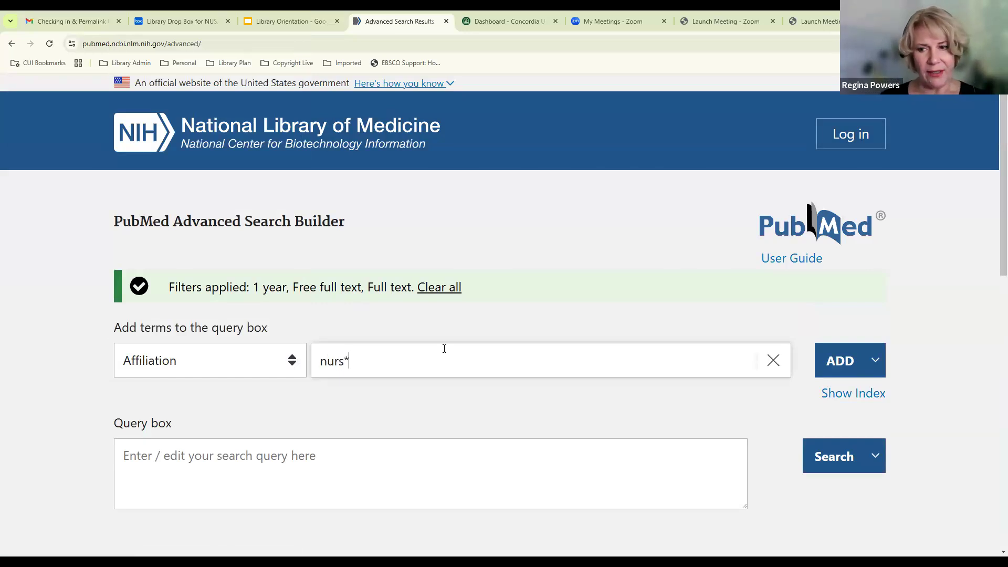
pyautogui.click(840, 360)
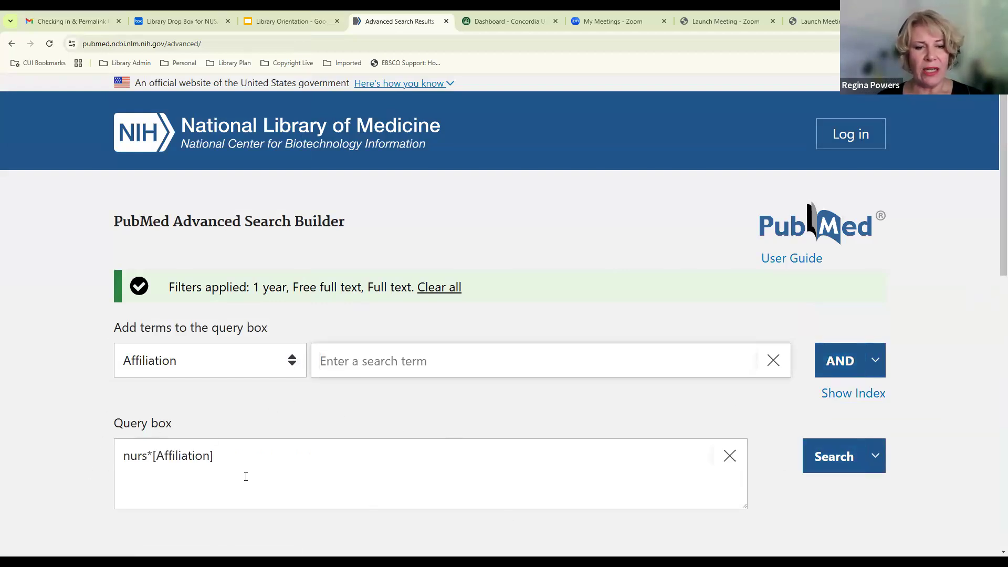
# - Add parkinson's disease as a second Affiliation term joined with AND, and run the search
pyautogui.scroll(-1, 257, 453)
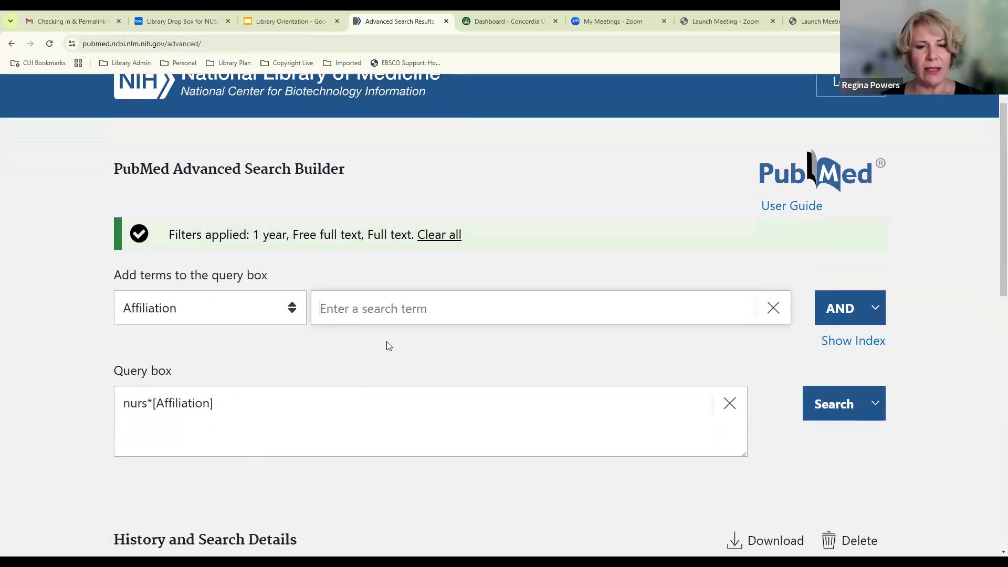
pyautogui.write('par')
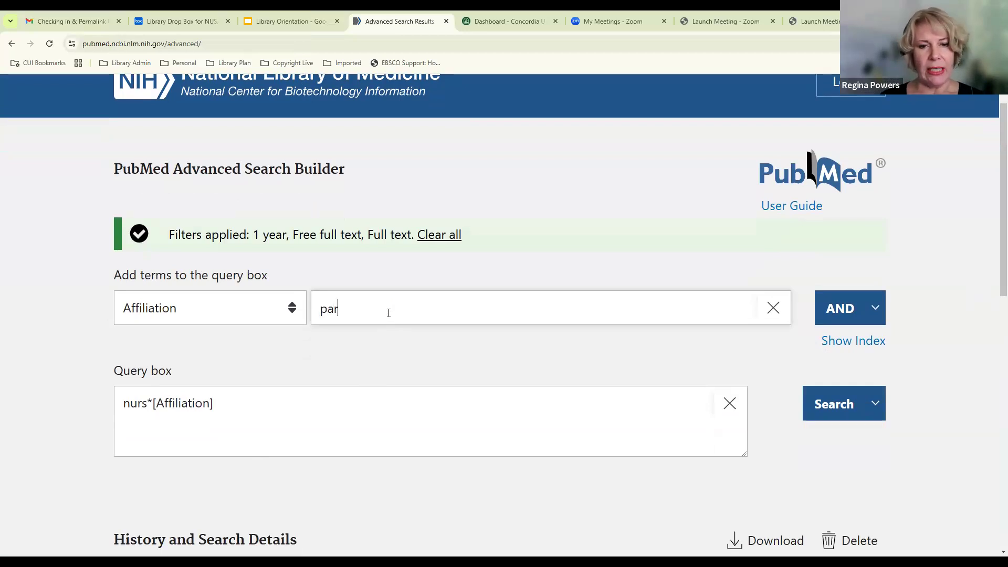
pyautogui.write("kinson's d")
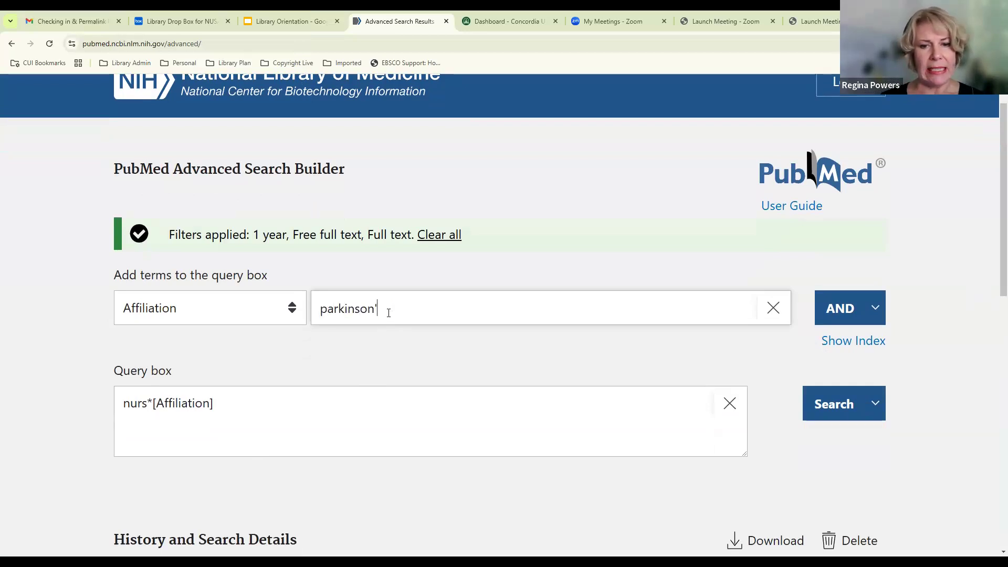
pyautogui.write('isease')
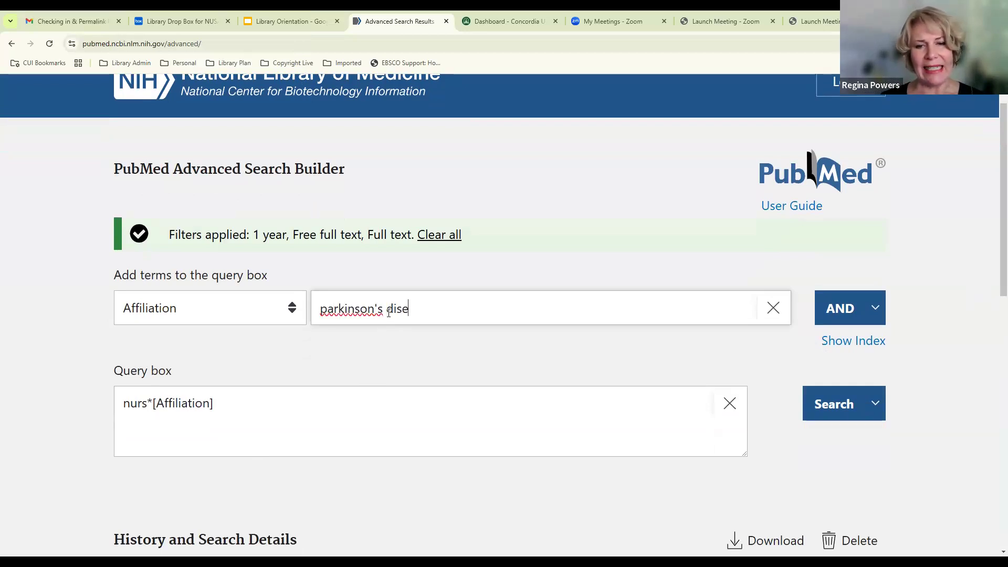
pyautogui.click(848, 311)
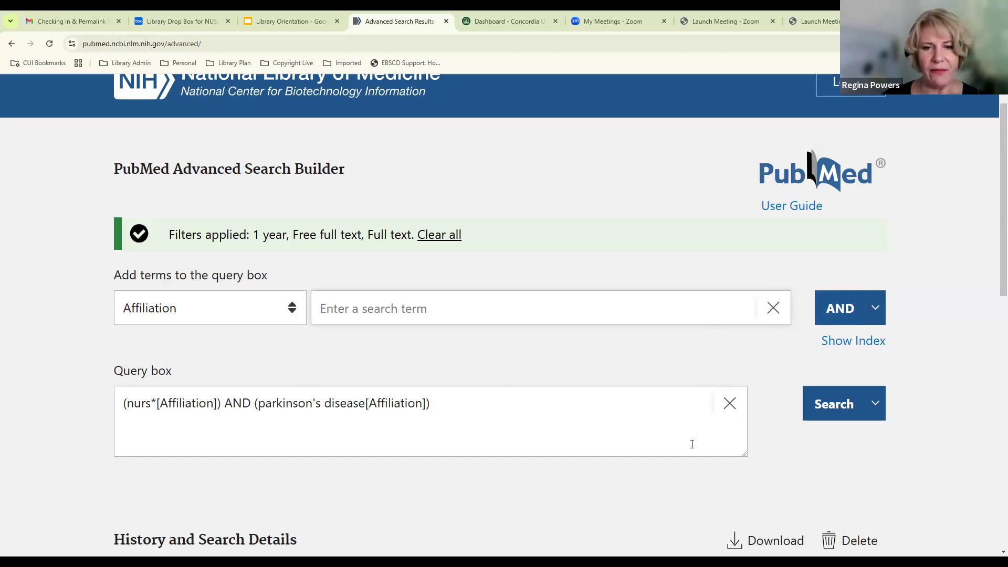
pyautogui.click(830, 407)
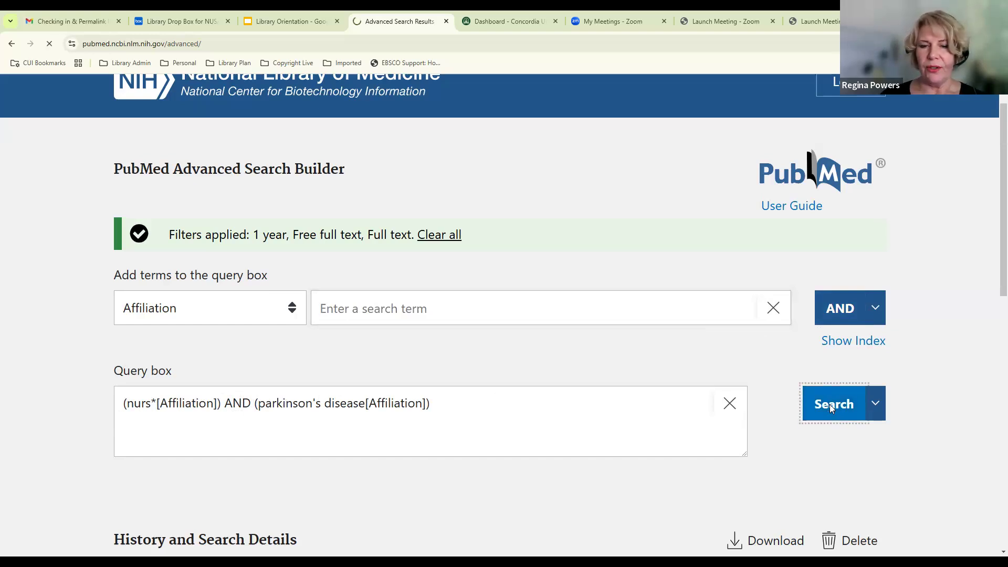
# - Review the search results, return to the advanced search builder and clear the entire search history
pyautogui.scroll(-3, 777, 464)
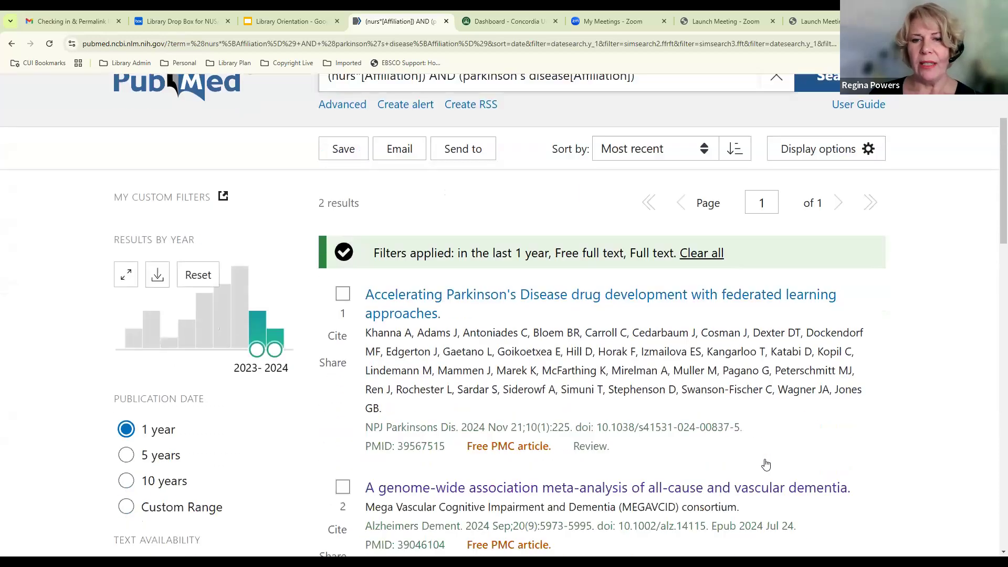
pyautogui.scroll(-2, 377, 222)
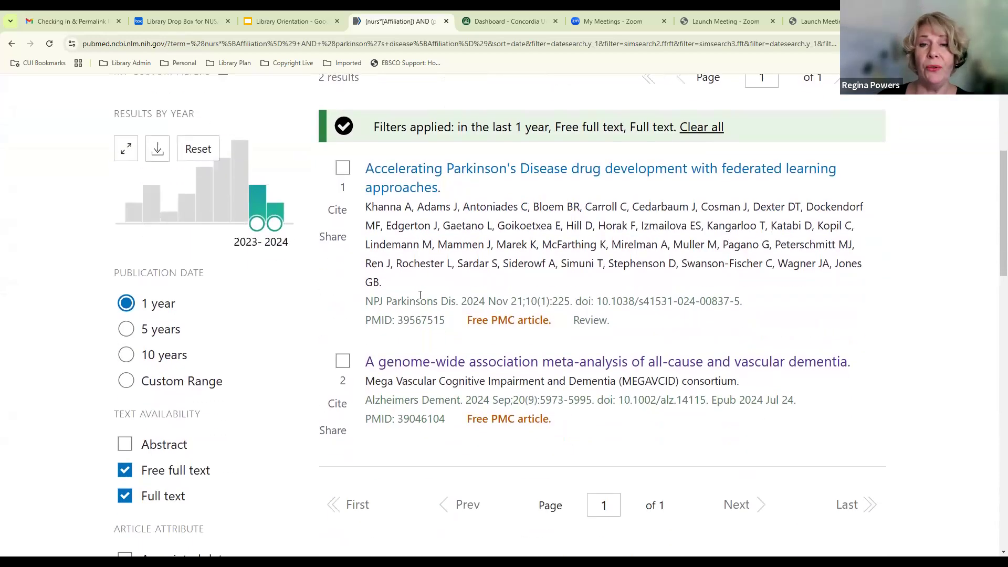
pyautogui.scroll(3, 420, 299)
pyautogui.scroll(2, 420, 299)
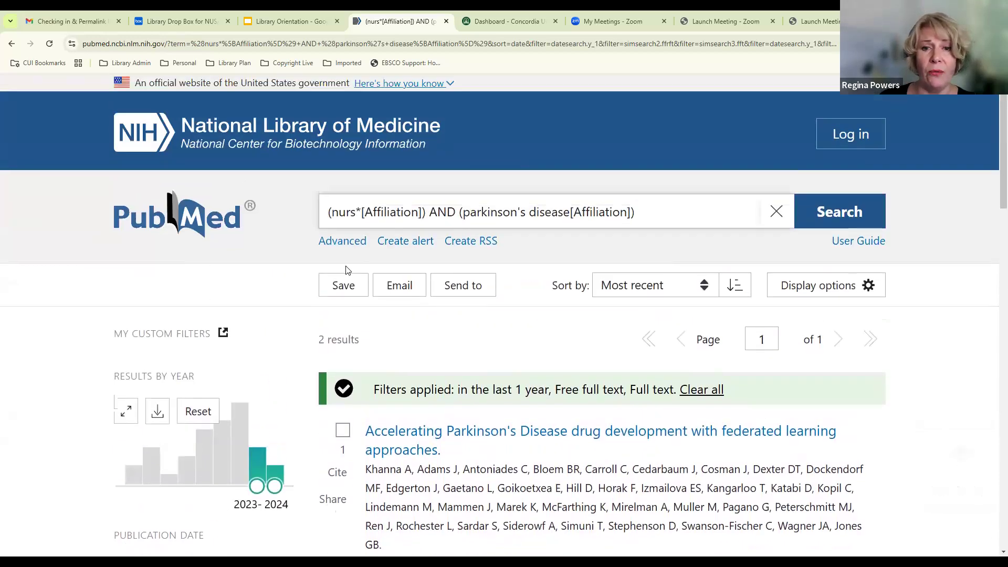
pyautogui.click(342, 240)
pyautogui.scroll(-6, 592, 376)
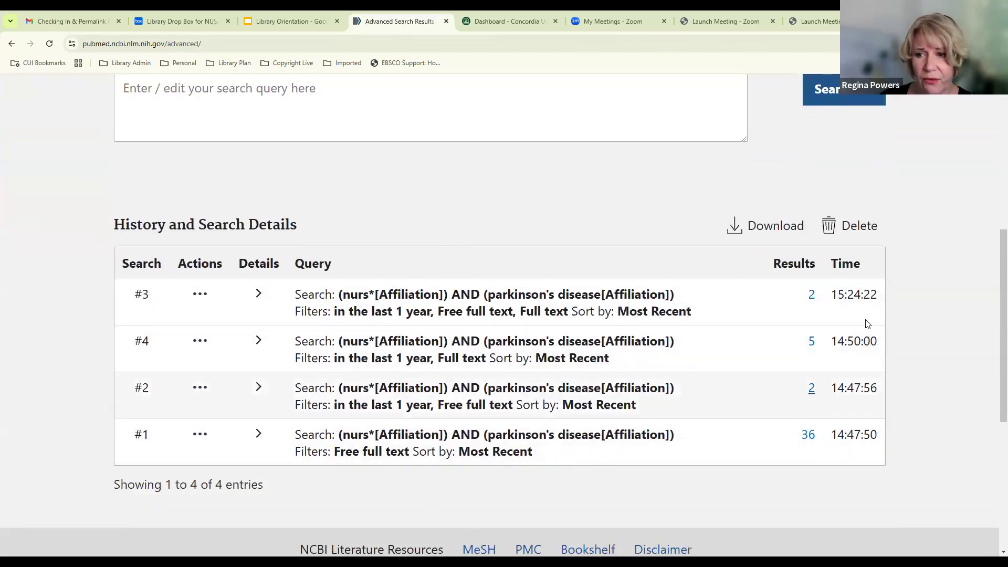
pyautogui.click(859, 227)
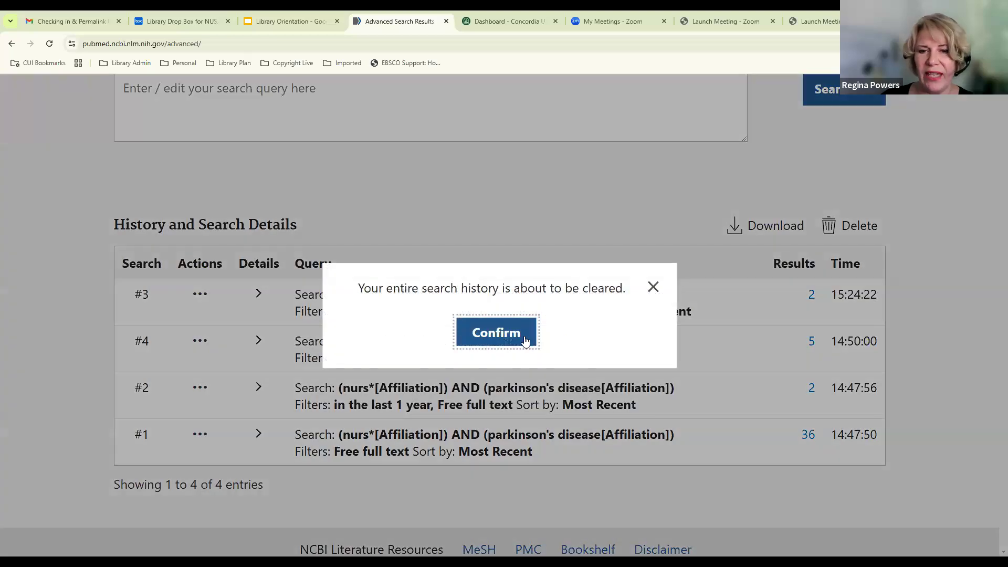
pyautogui.click(517, 337)
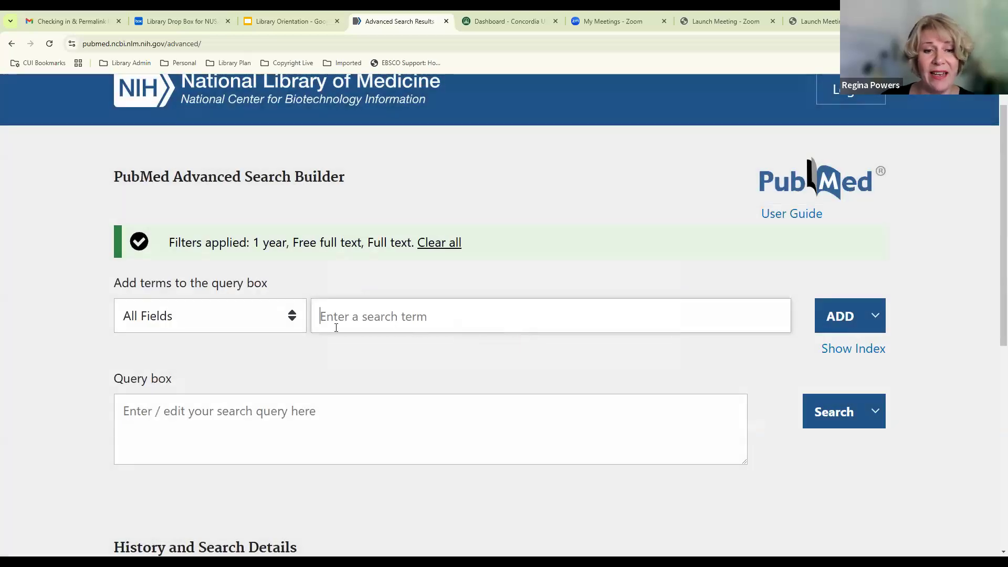
# - Start a new query with the term nurs* in the Affiliation field
pyautogui.click(289, 322)
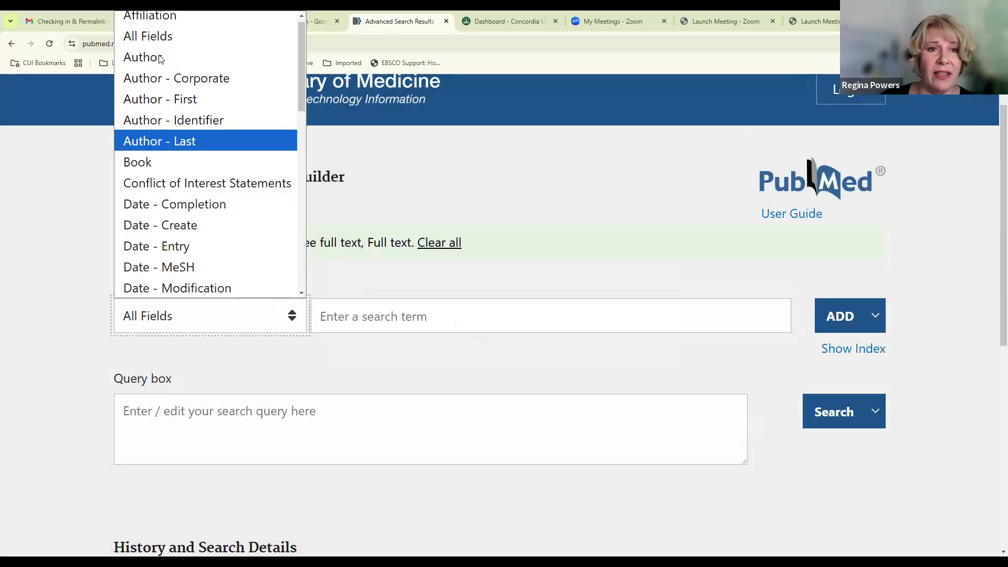
pyautogui.click(146, 23)
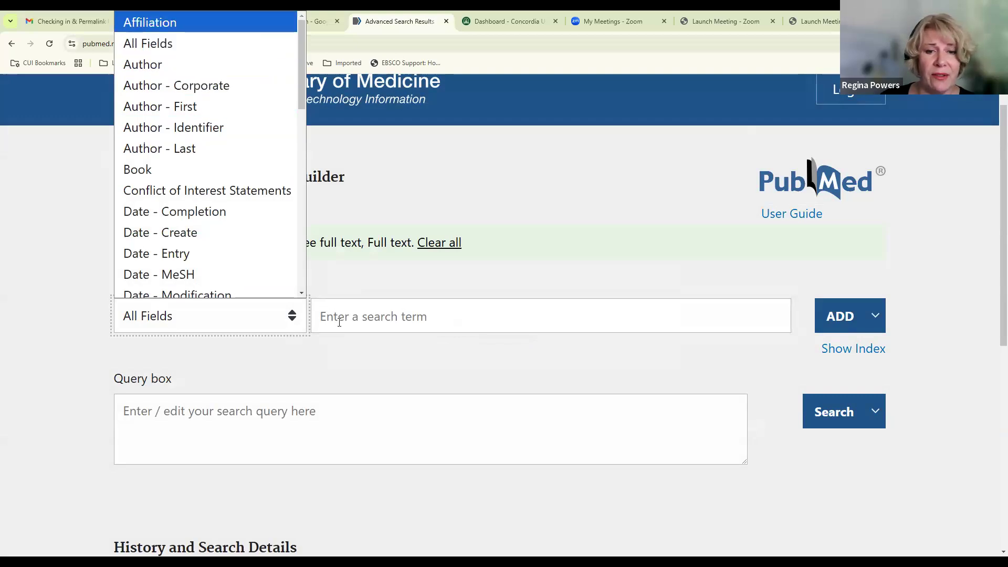
pyautogui.click(340, 315)
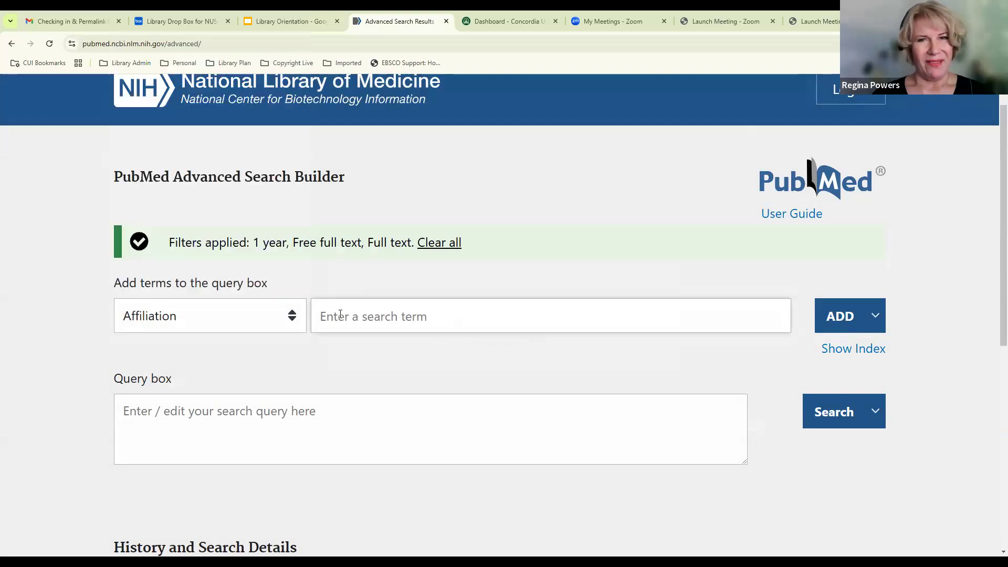
pyautogui.write('nurs')
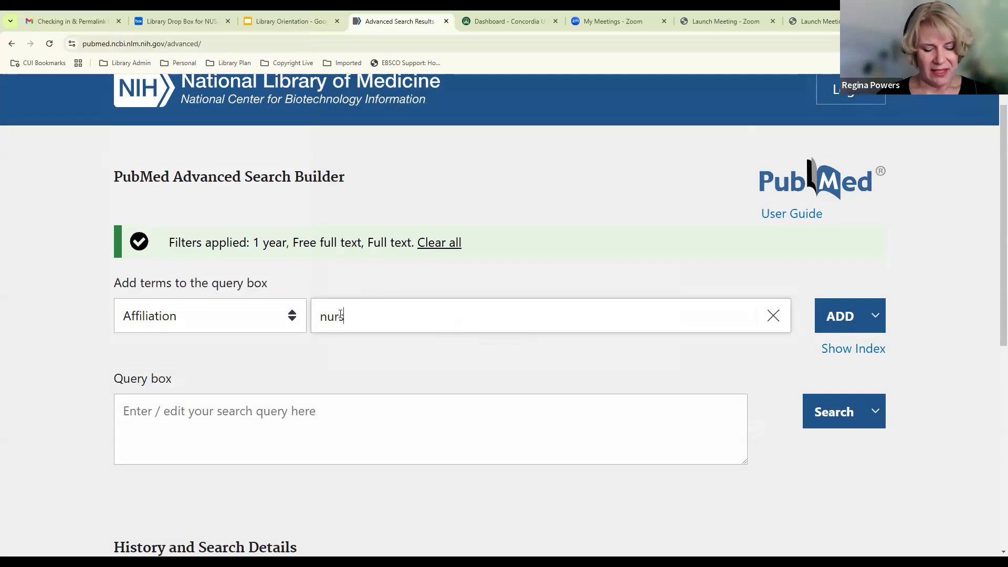
pyautogui.write('*')
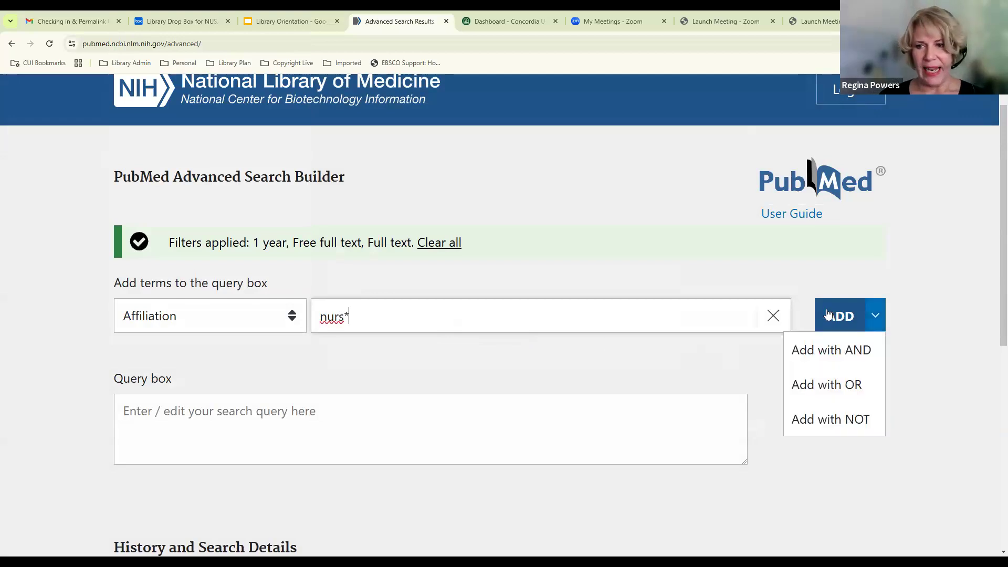
pyautogui.click(826, 314)
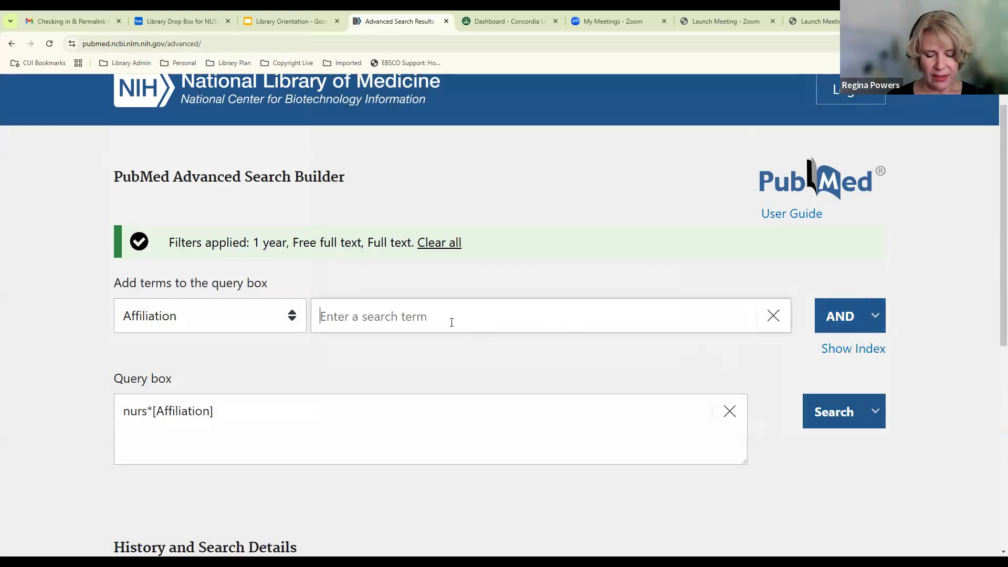
# - Add parkinson's as a second Affiliation term joined with AND, and run the search to view the results
pyautogui.write('parkin')
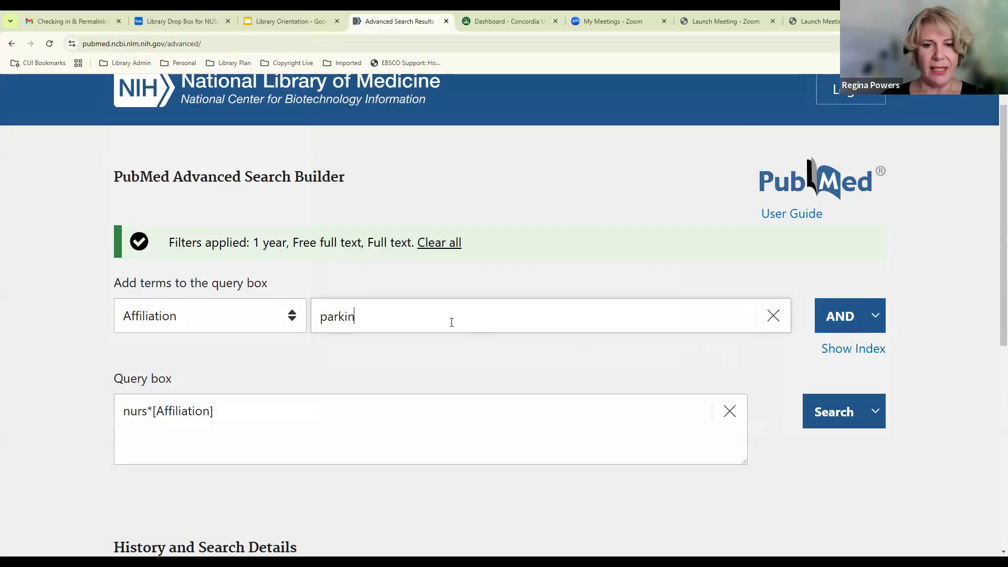
pyautogui.write("son's")
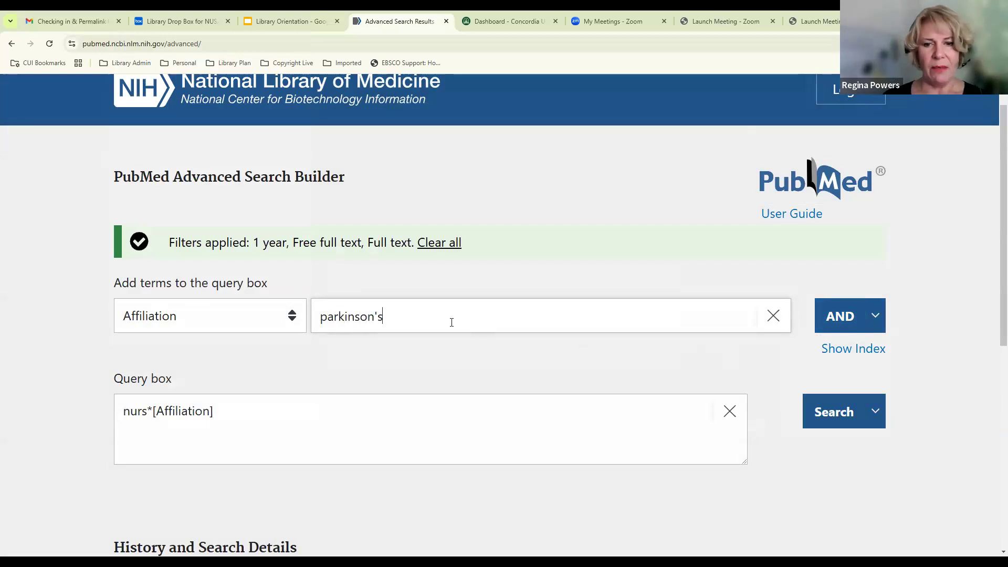
pyautogui.click(838, 310)
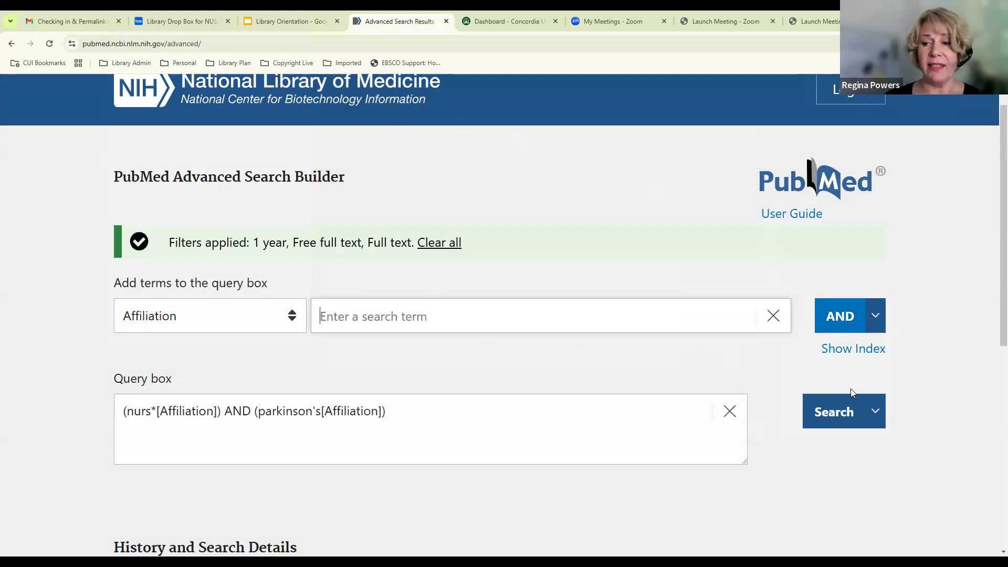
pyautogui.click(836, 414)
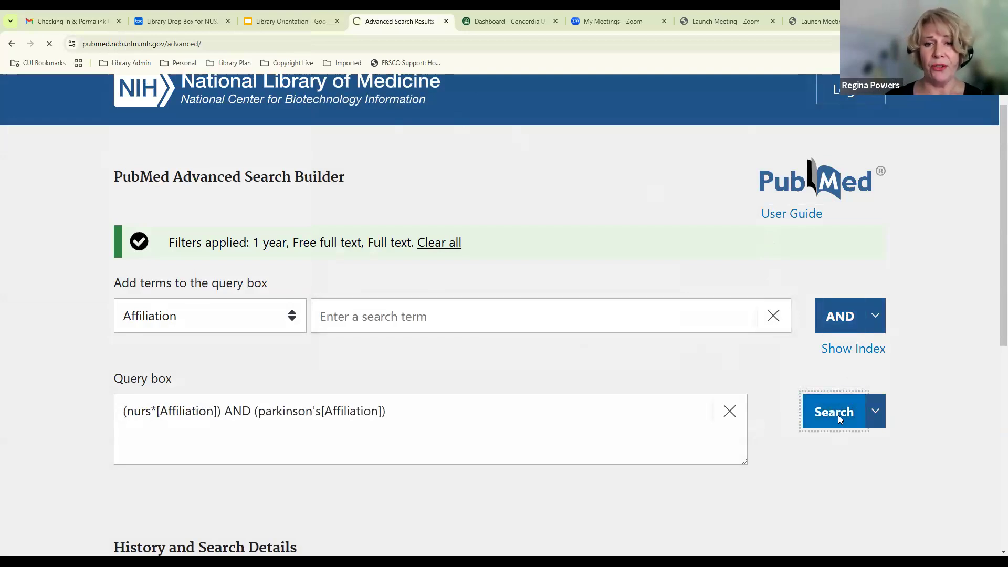
pyautogui.scroll(-3, 791, 374)
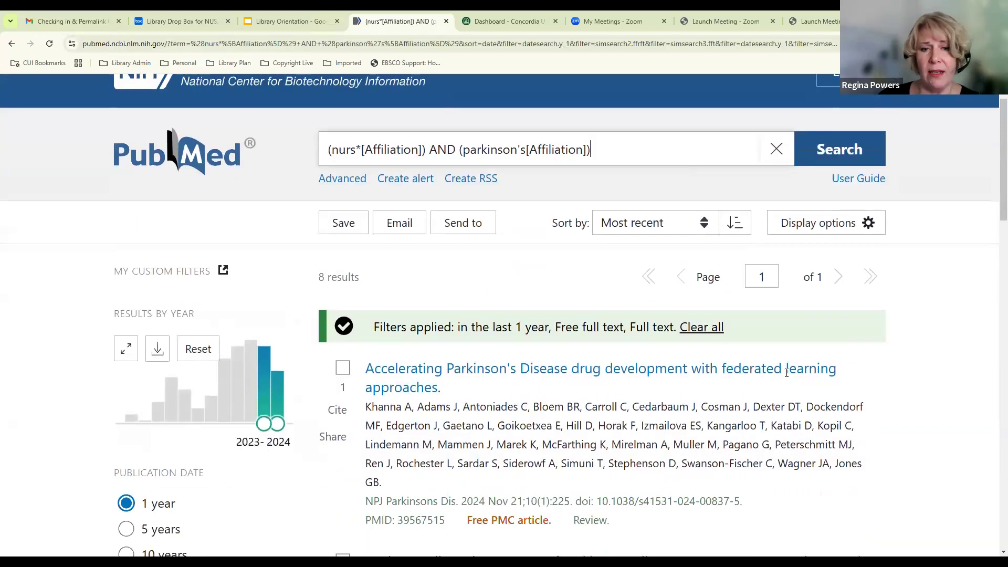
# - Remove the Free full text filter from the search results
pyautogui.scroll(-4, 582, 300)
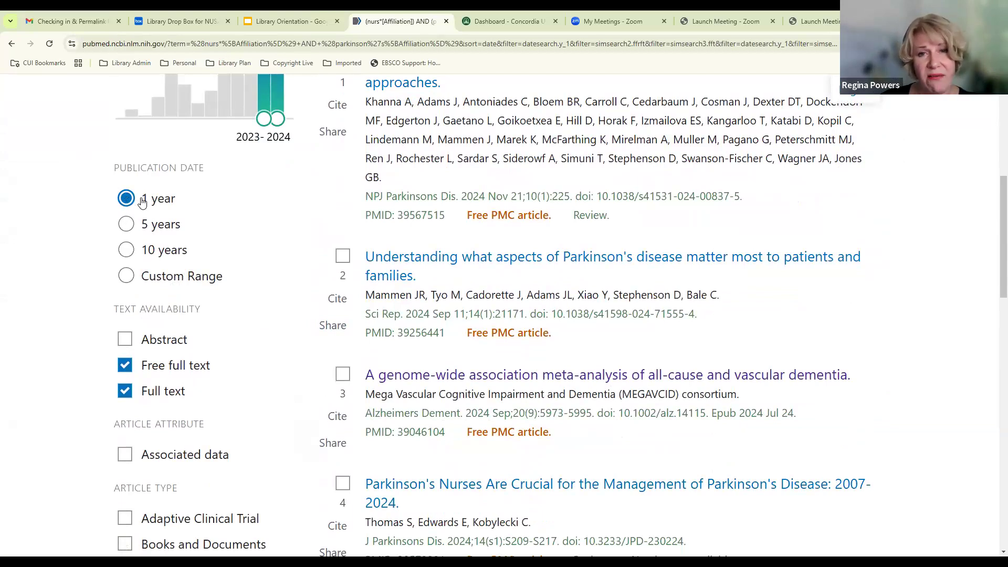
pyautogui.scroll(-2, 215, 327)
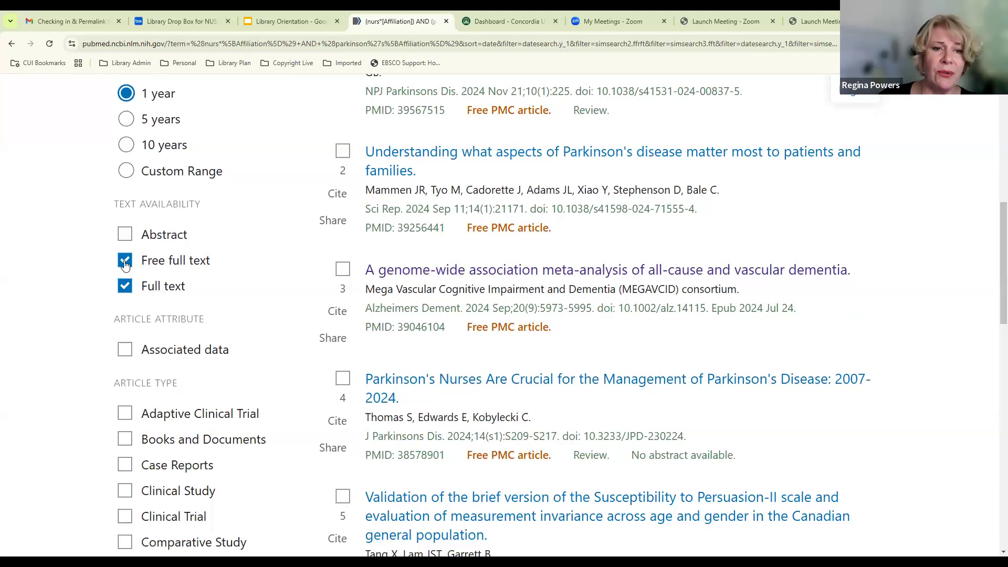
pyautogui.click(124, 259)
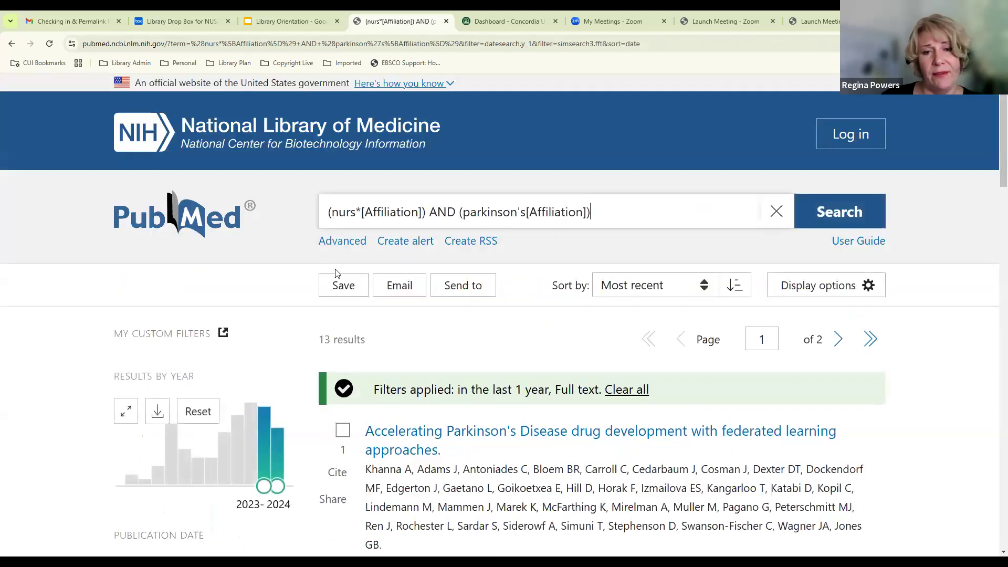
# - Look through the updated results and open the article "In-Home Remote Assessment of the MDS-UPDRS Part III"
pyautogui.scroll(-2, 556, 350)
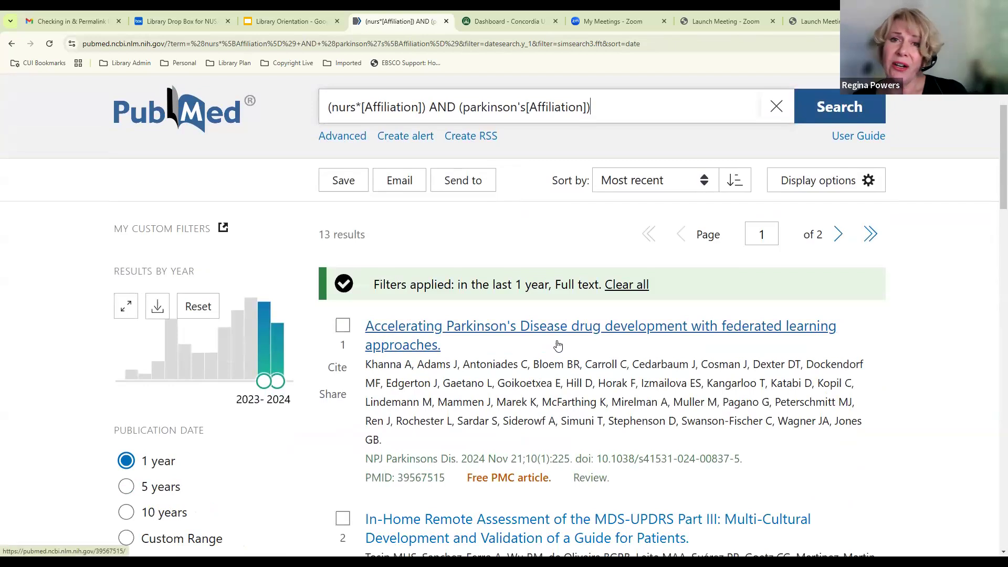
pyautogui.scroll(-1, 544, 383)
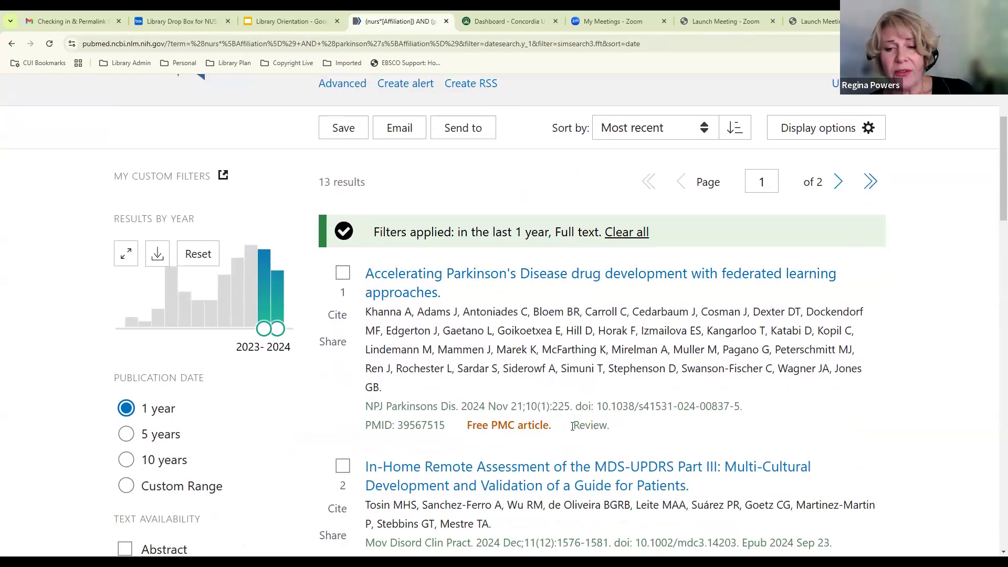
pyautogui.scroll(-7, 587, 425)
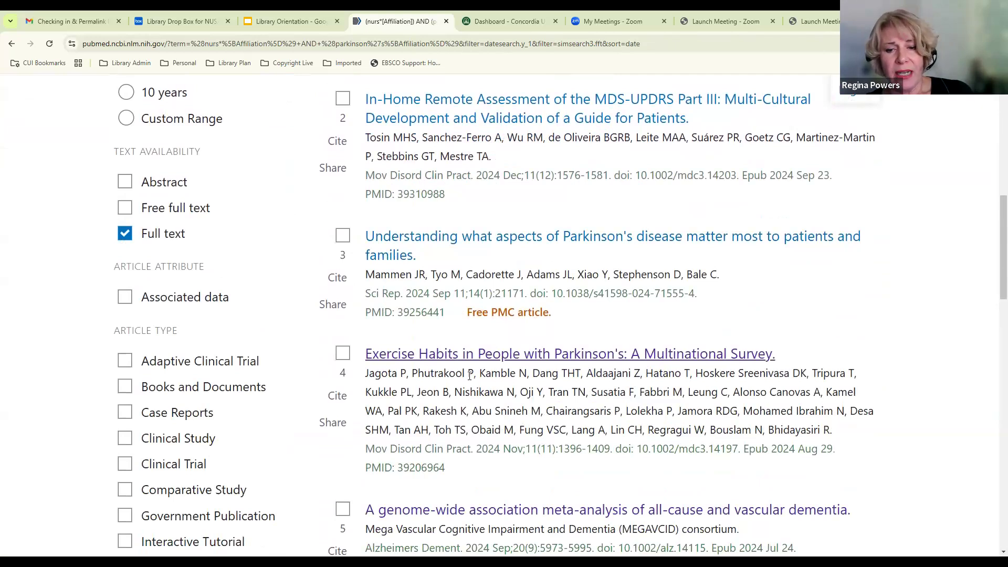
pyautogui.scroll(-1, 454, 368)
pyautogui.scroll(-1, 473, 399)
pyautogui.scroll(8, 472, 399)
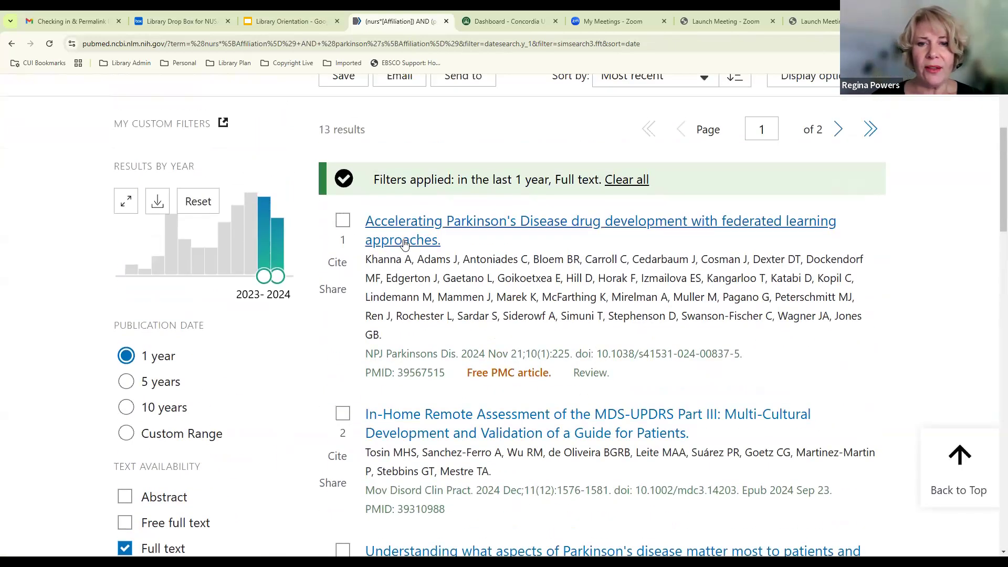
pyautogui.click(487, 443)
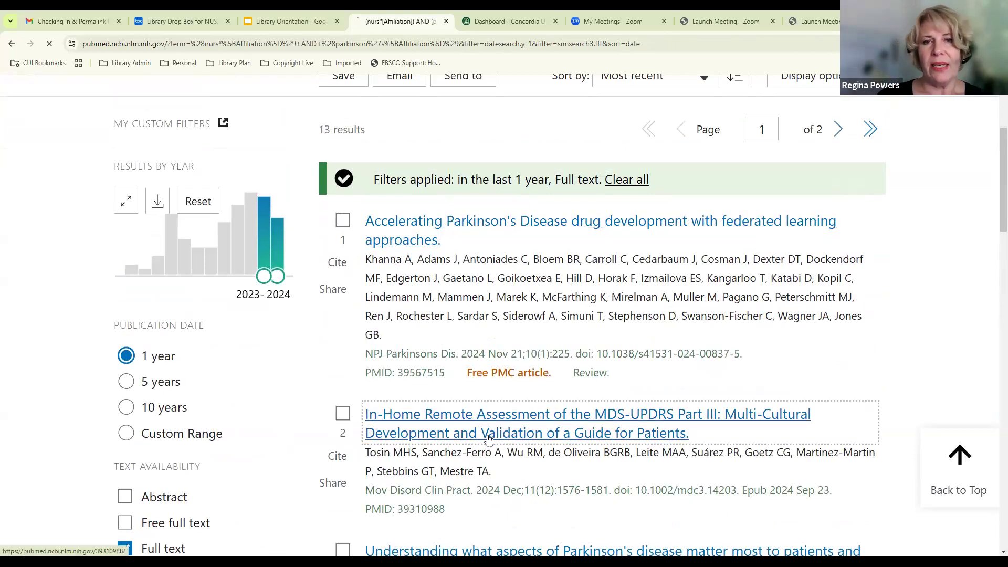
# - Check the affiliations of several of the article's authors and skim its abstract page
pyautogui.scroll(-2, 467, 407)
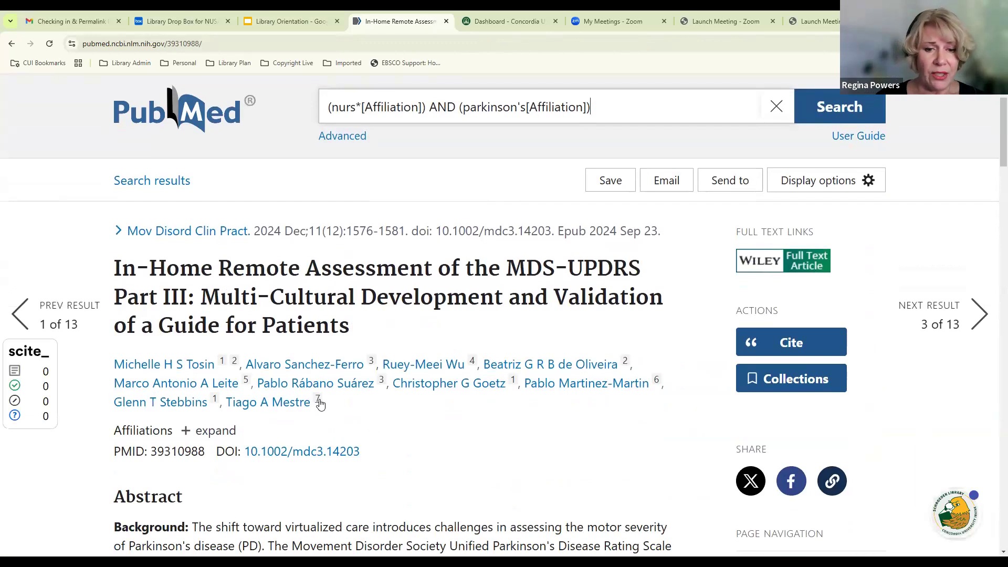
pyautogui.moveTo(321, 403)
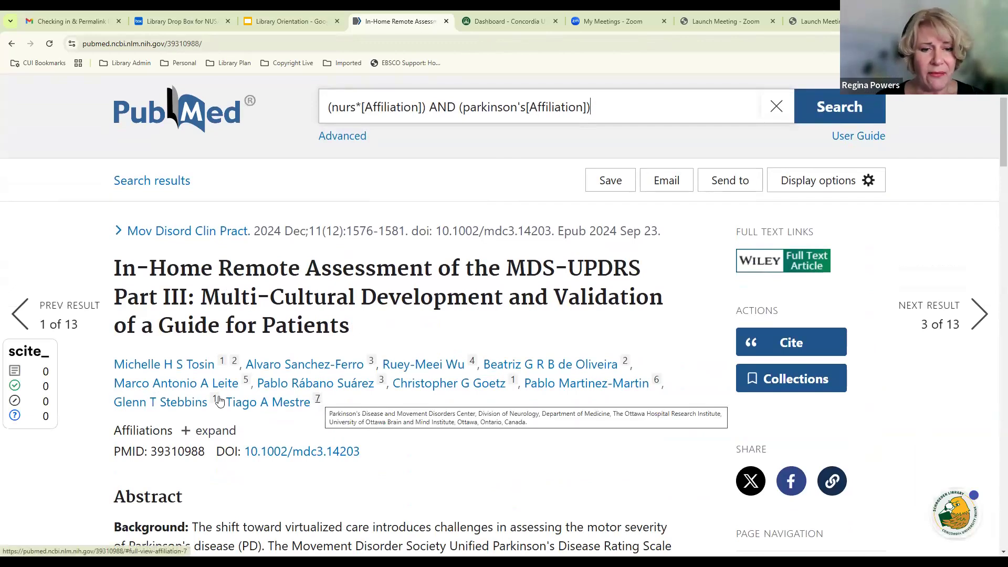
pyautogui.moveTo(215, 403)
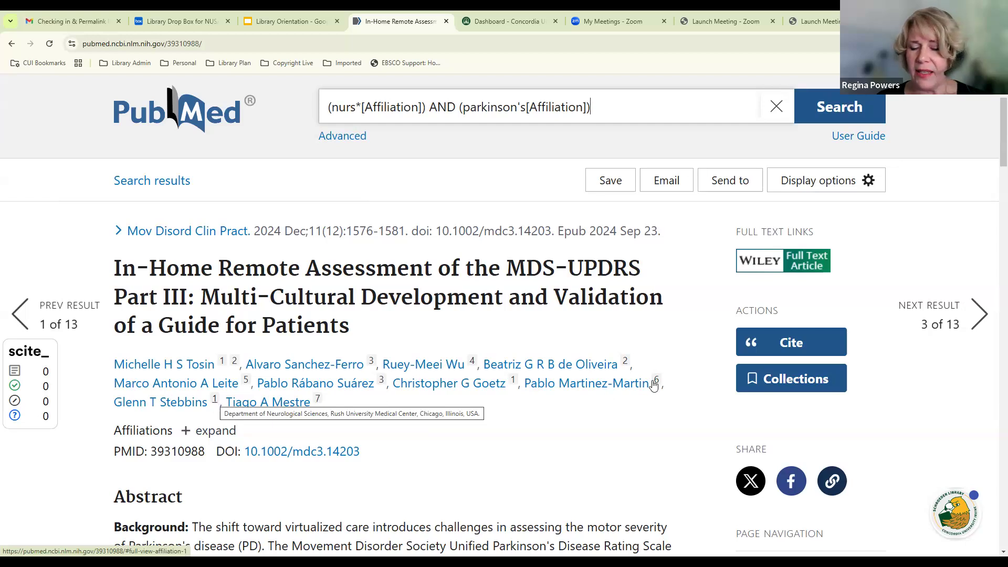
pyautogui.moveTo(656, 385)
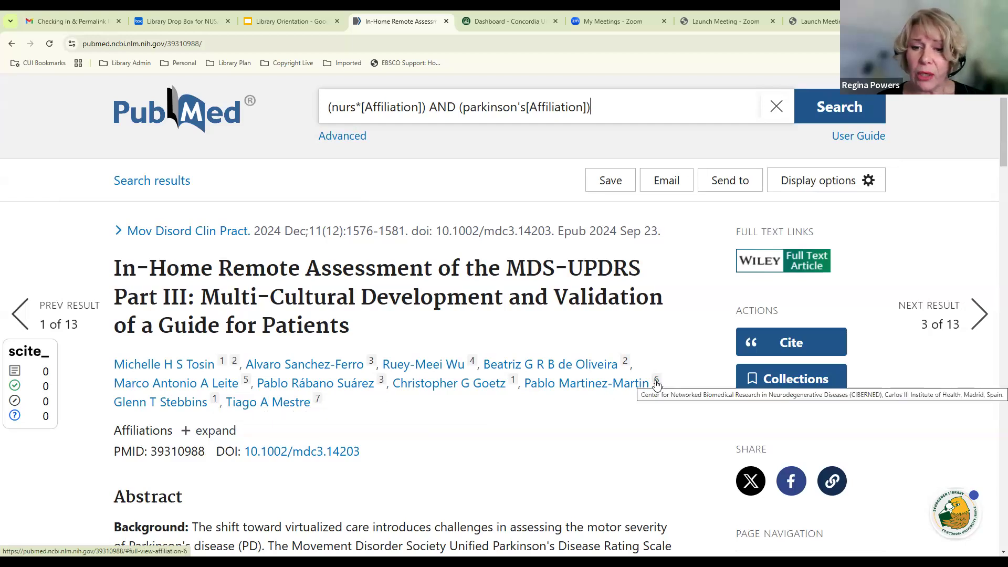
pyautogui.moveTo(514, 382)
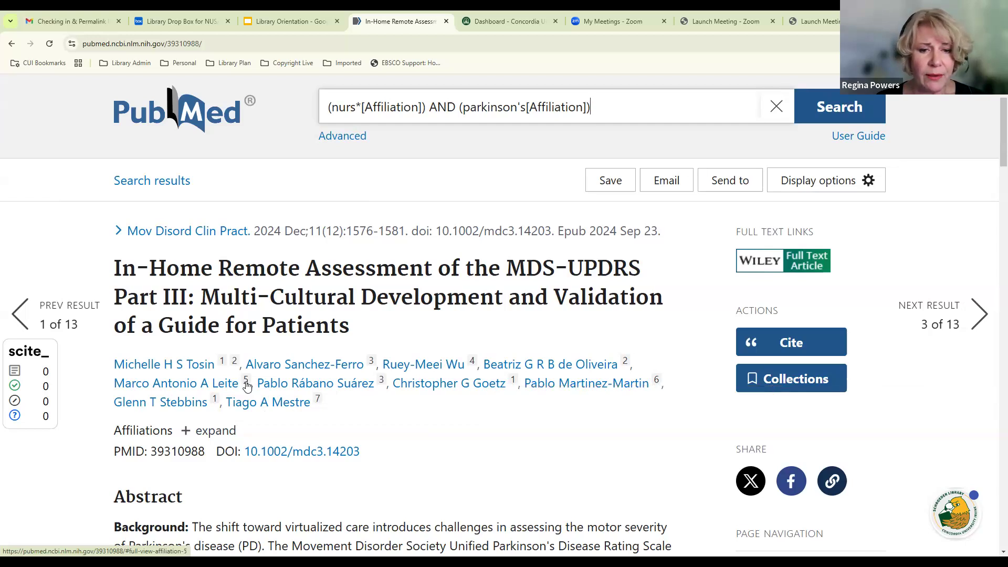
pyautogui.moveTo(247, 385)
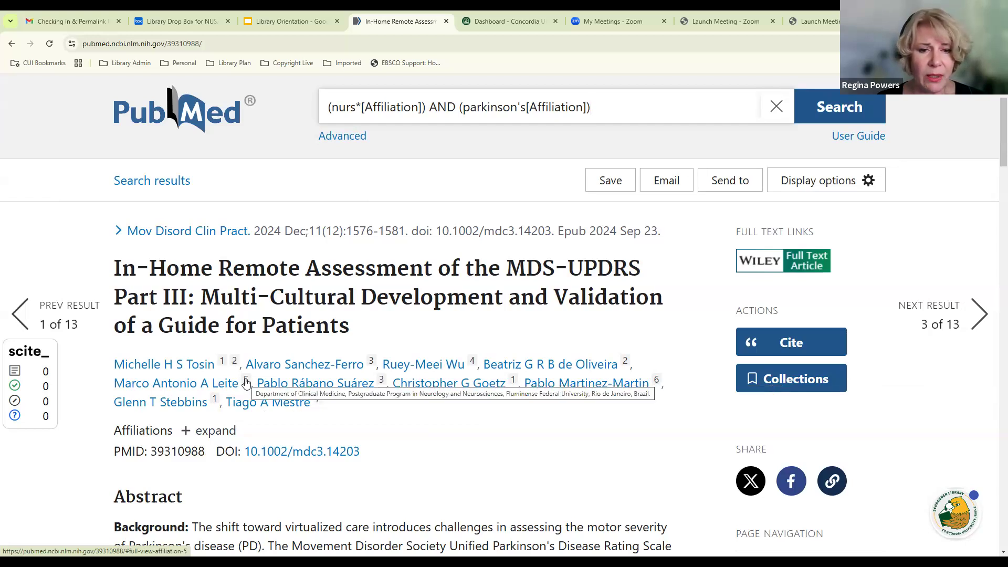
pyautogui.moveTo(234, 365)
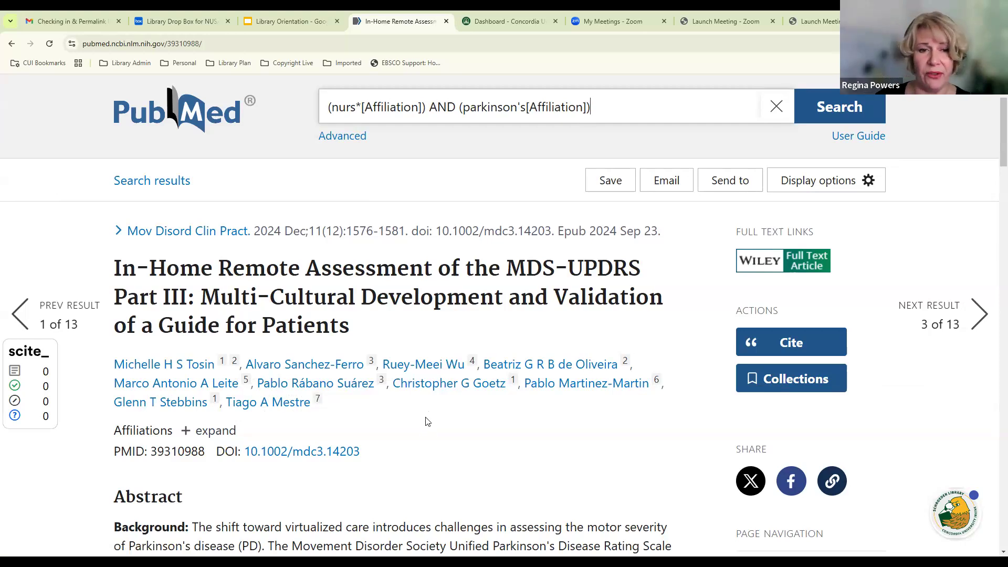
pyautogui.scroll(1, 428, 421)
pyautogui.scroll(-4, 427, 418)
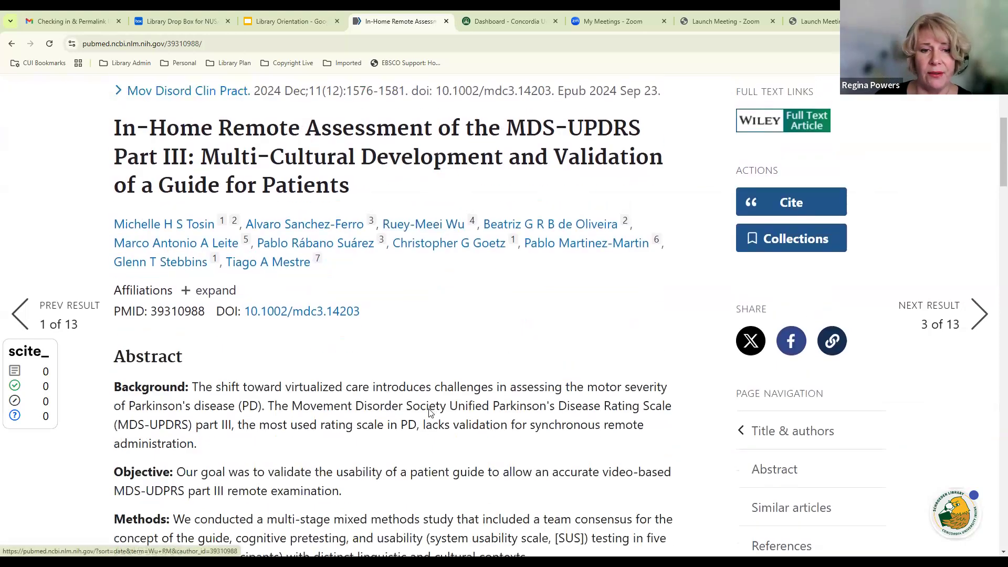
pyautogui.scroll(-10, 429, 413)
pyautogui.scroll(5, 430, 420)
pyautogui.scroll(8, 432, 417)
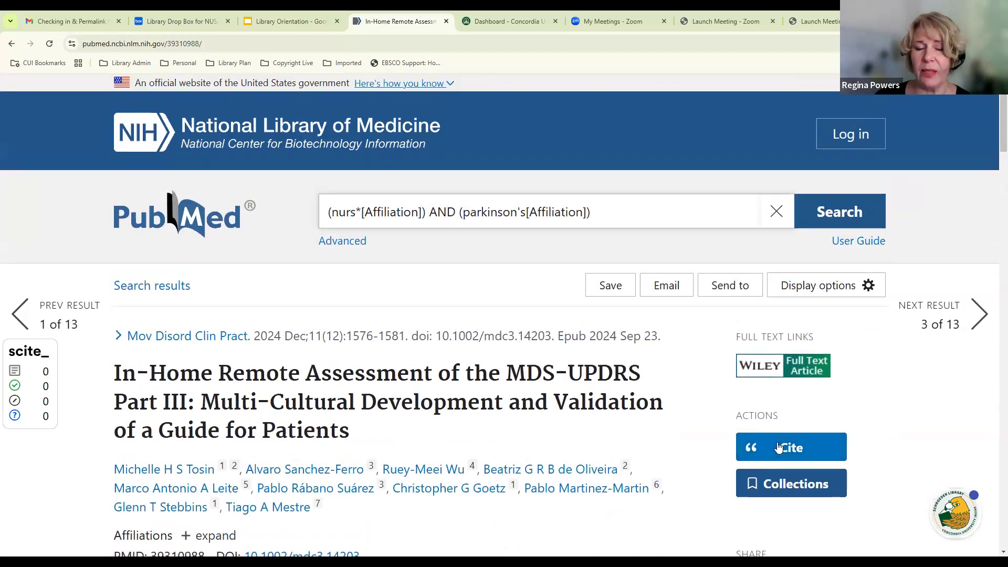
# - Display the article's citation in APA format, read it through to the DOI, and close the citation window
pyautogui.hotkey('ctrl', '-')
pyautogui.hotkey('ctrl', '-')
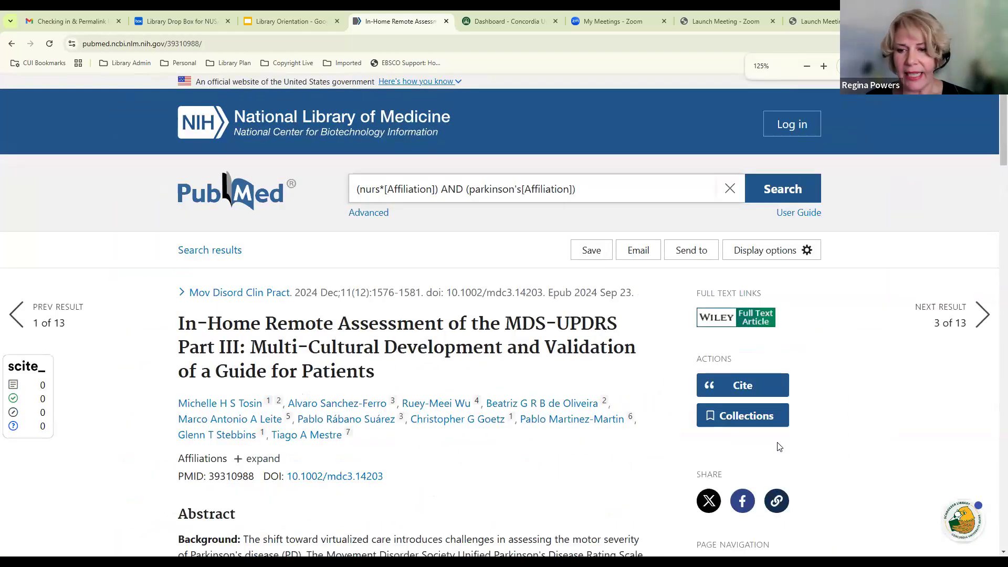
pyautogui.click(718, 370)
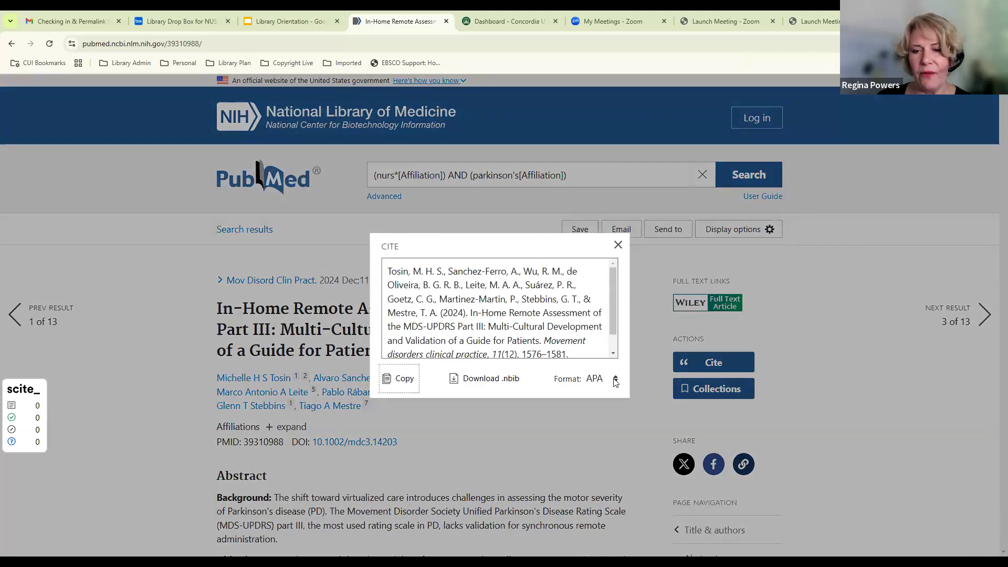
pyautogui.click(615, 380)
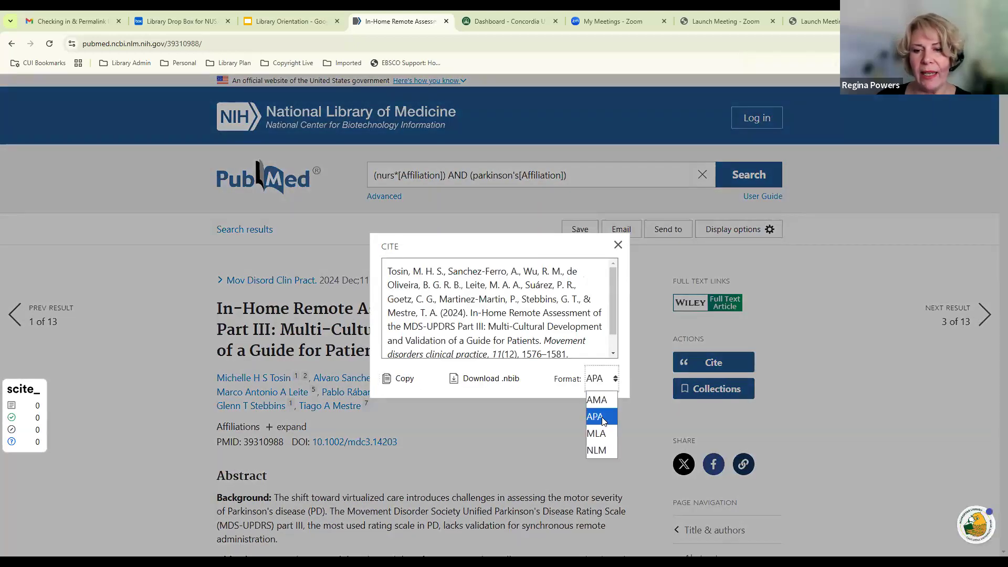
pyautogui.click(603, 417)
pyautogui.scroll(-1, 425, 325)
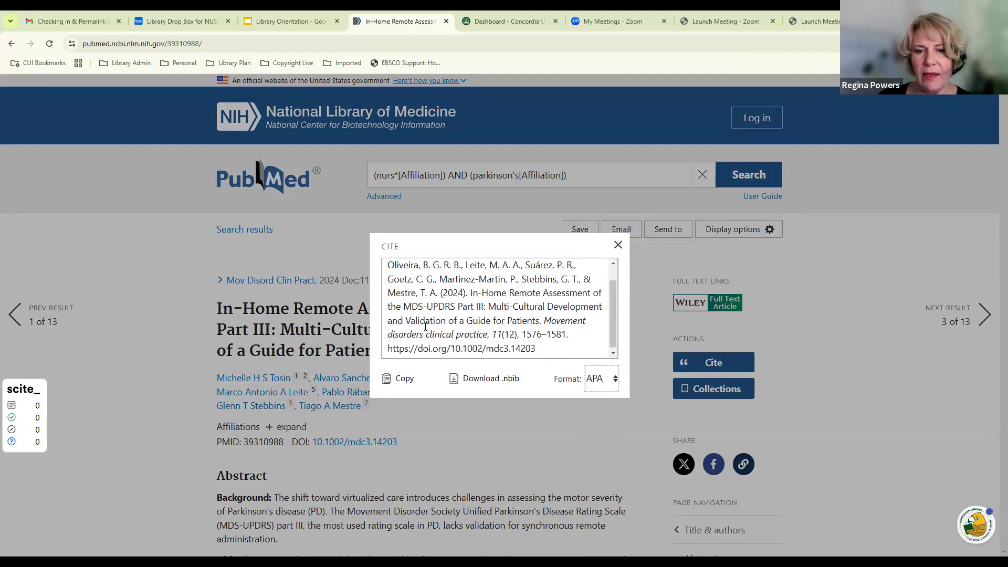
pyautogui.click(618, 244)
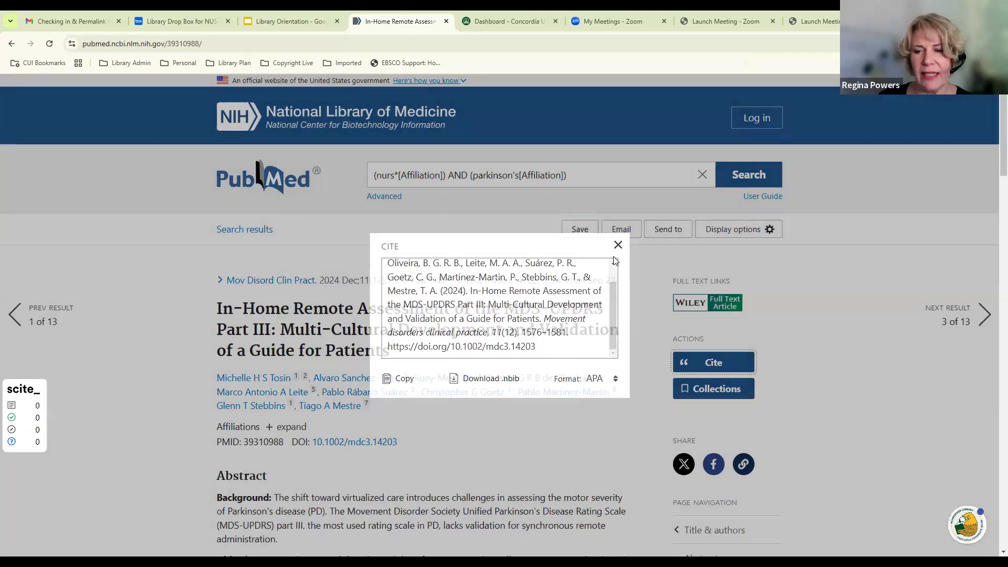
# - Follow the Wiley full text link, skim the article on the publisher's site, and open its PDF version
pyautogui.click(719, 307)
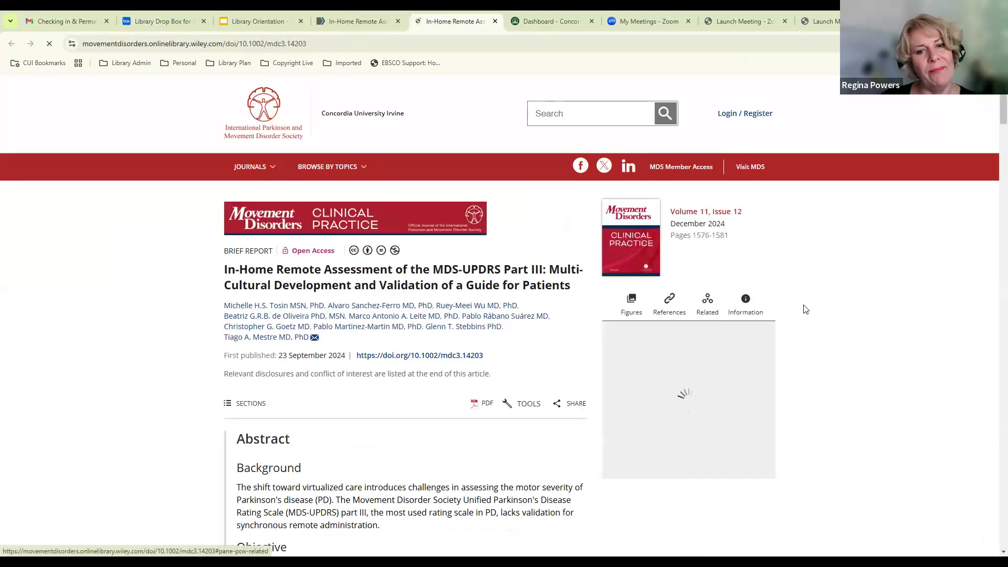
pyautogui.scroll(-4, 837, 330)
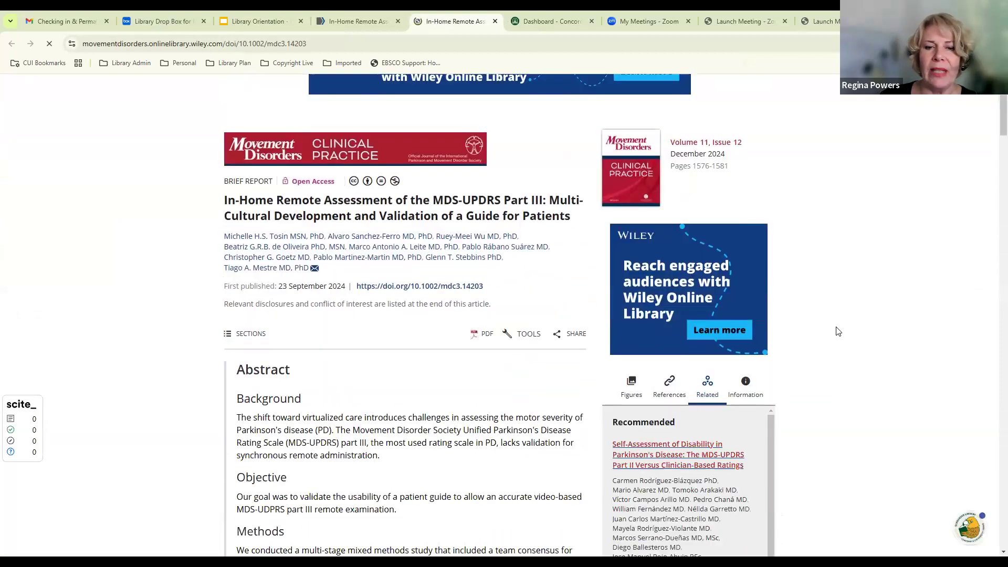
pyautogui.scroll(-20, 837, 330)
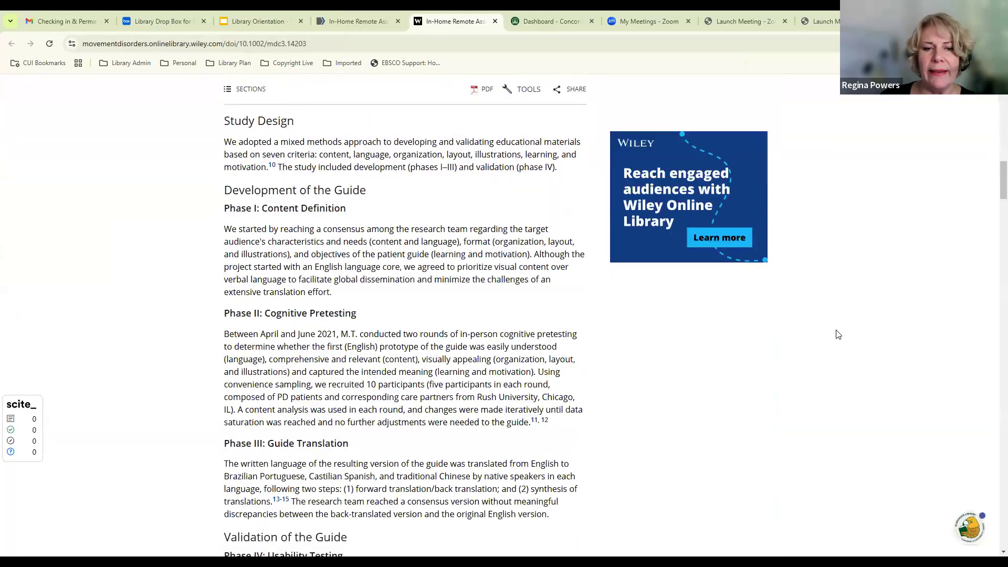
pyautogui.scroll(20, 836, 340)
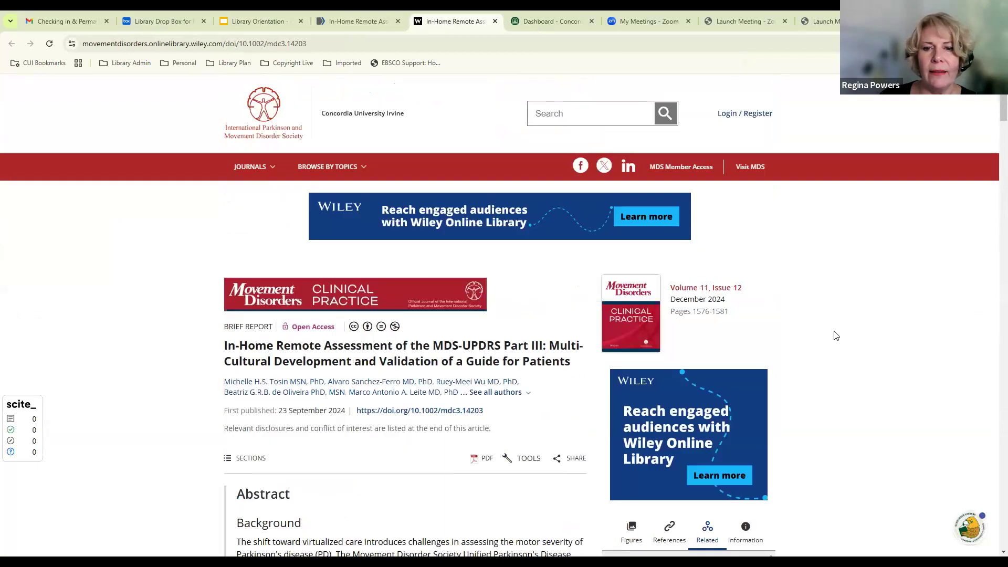
pyautogui.click(483, 461)
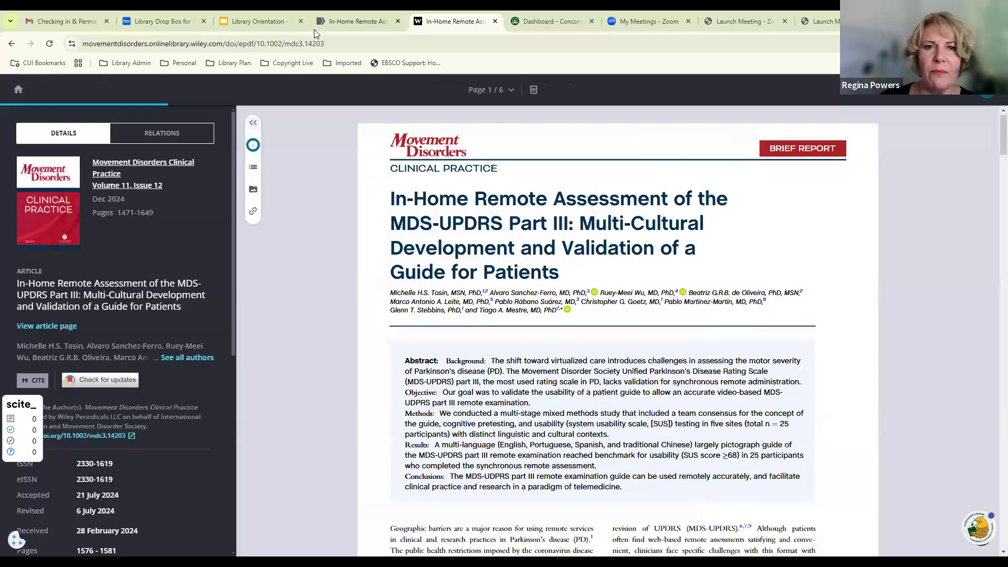
# - Return to the PubMed search results and open "Current Status of Integrated Palliative Care Among Parkinson Foundation Centers of Excellence in the United States"
pyautogui.click(337, 21)
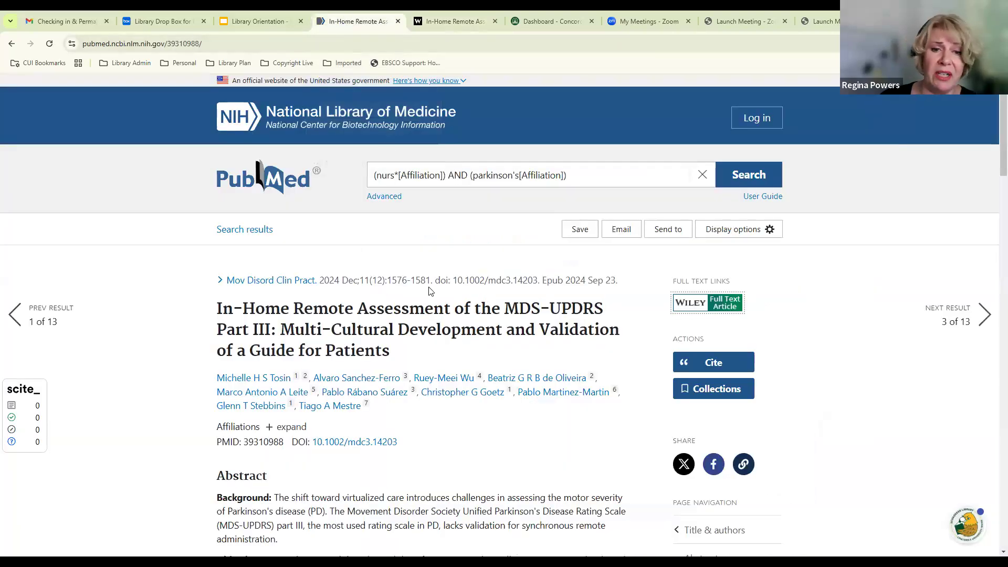
pyautogui.click(254, 230)
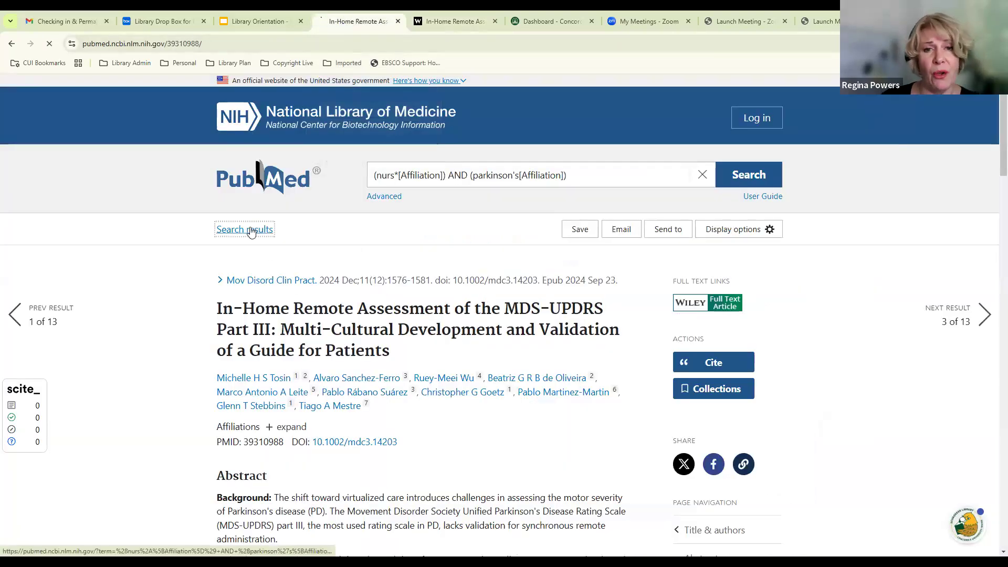
pyautogui.scroll(-10, 780, 324)
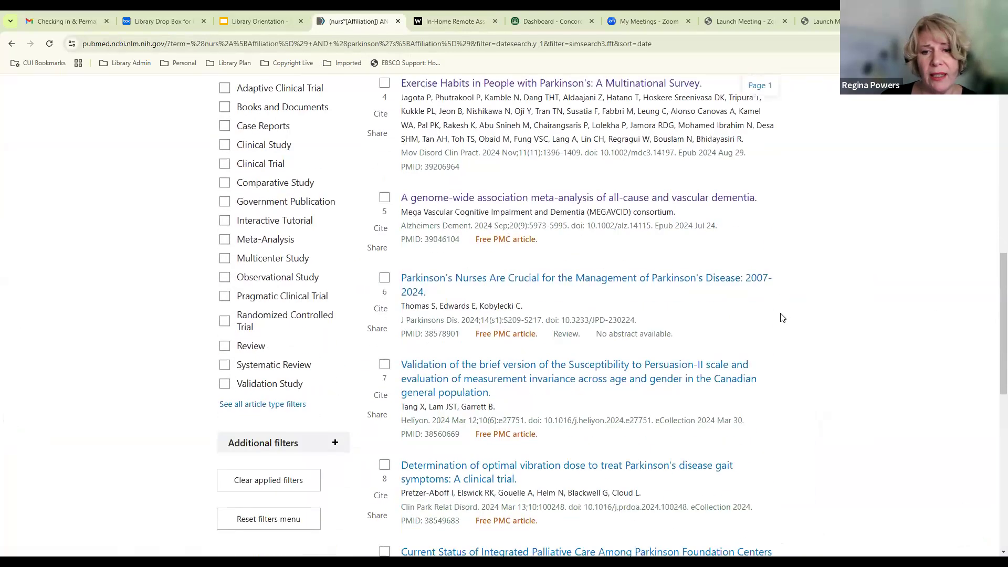
pyautogui.scroll(-3, 761, 316)
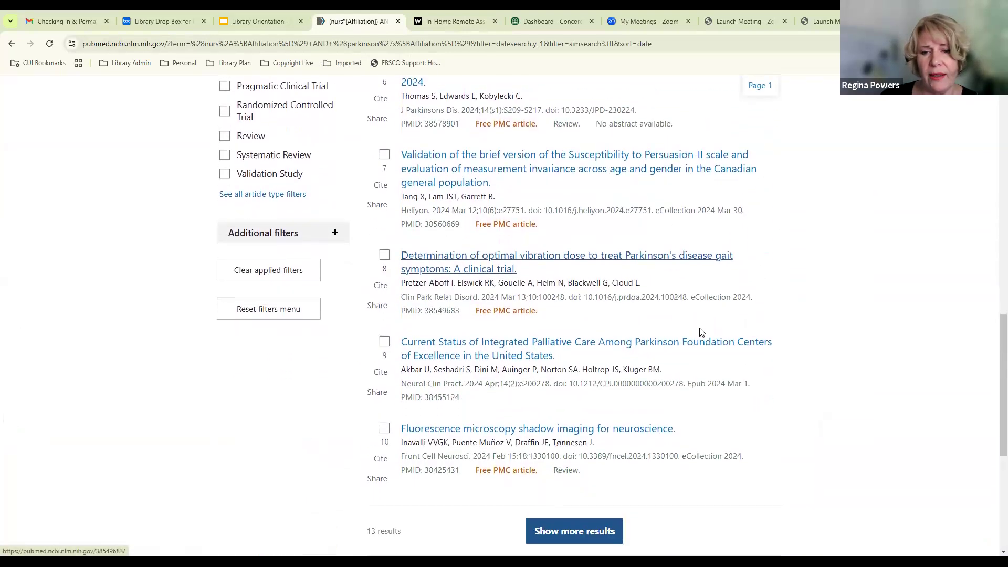
pyautogui.click(487, 359)
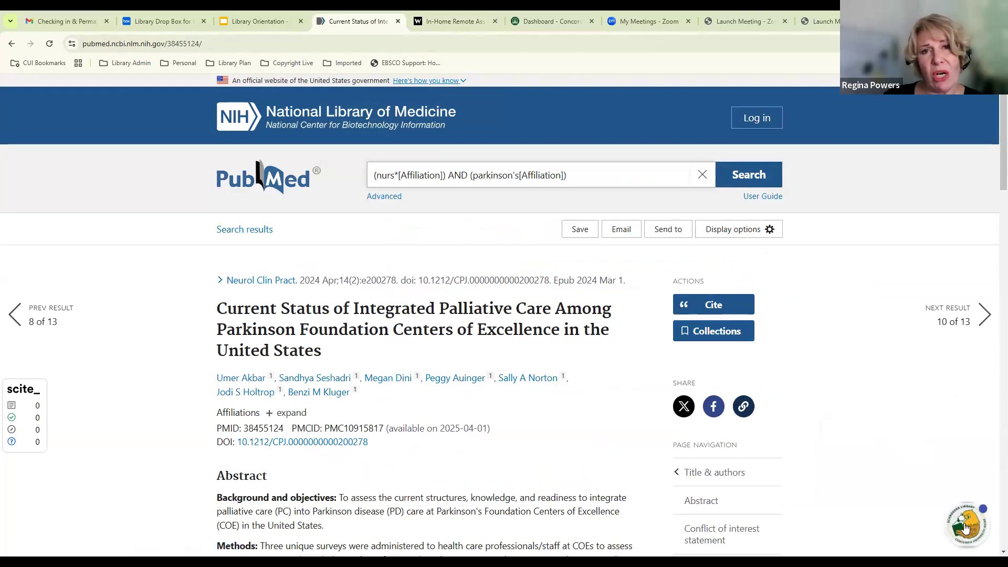
# - Order the palliative care article through the Lean Library extension and look over the prefilled interlibrary loan request form
pyautogui.click(964, 525)
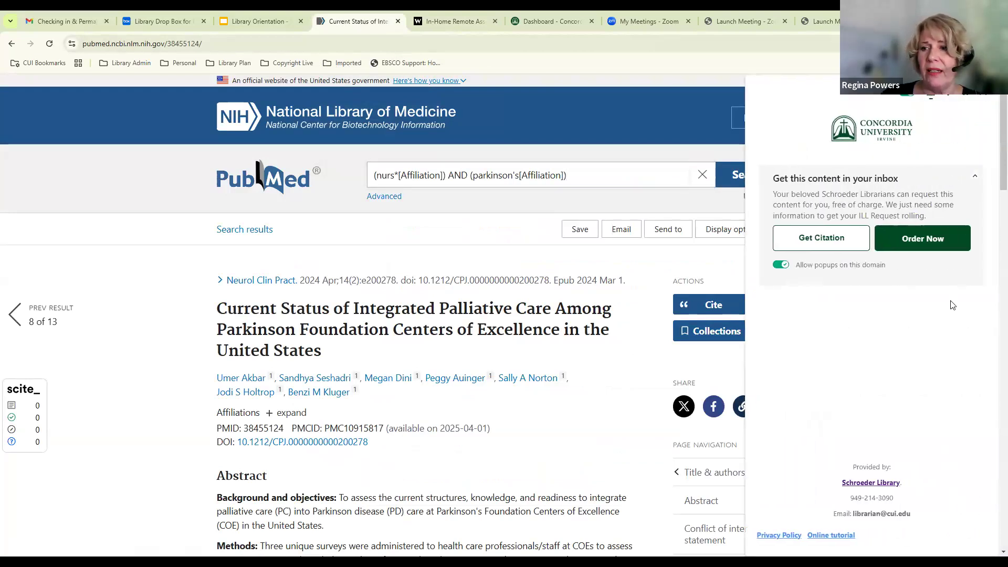
pyautogui.click(897, 240)
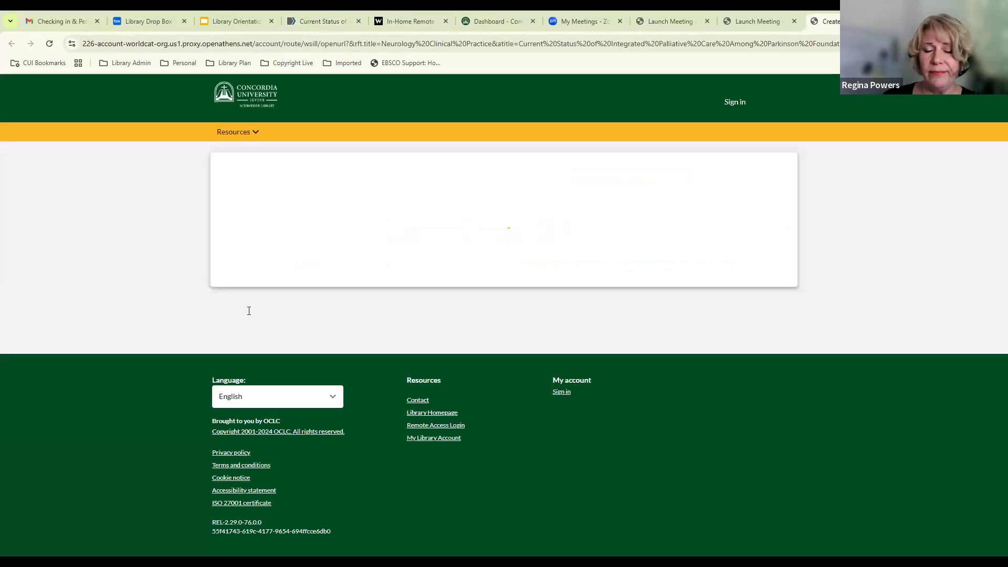
pyautogui.scroll(-4, 375, 342)
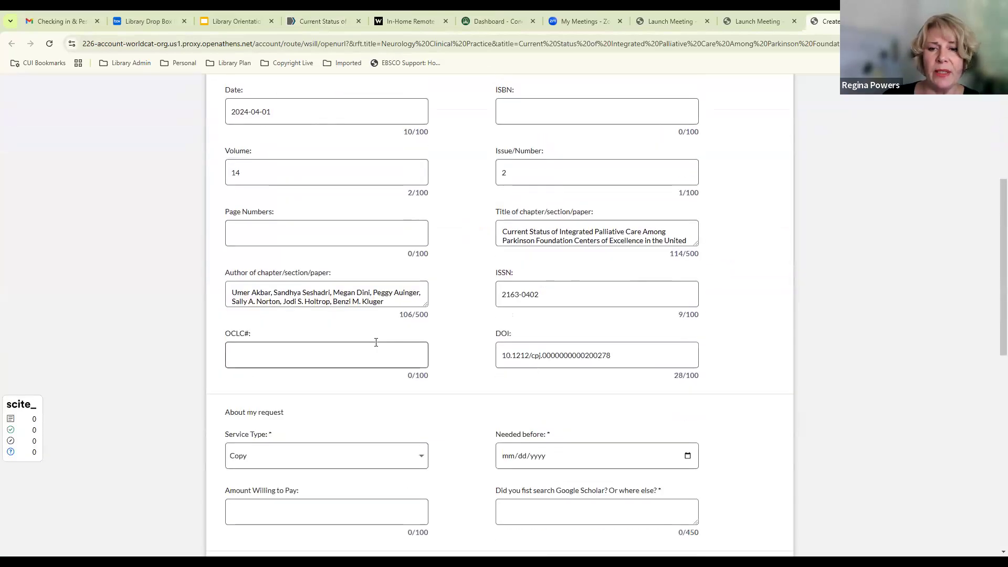
# - Answer the request form's question about where the item was searched for first with "Searched PubMed only."
pyautogui.scroll(-4, 375, 343)
pyautogui.click(575, 247)
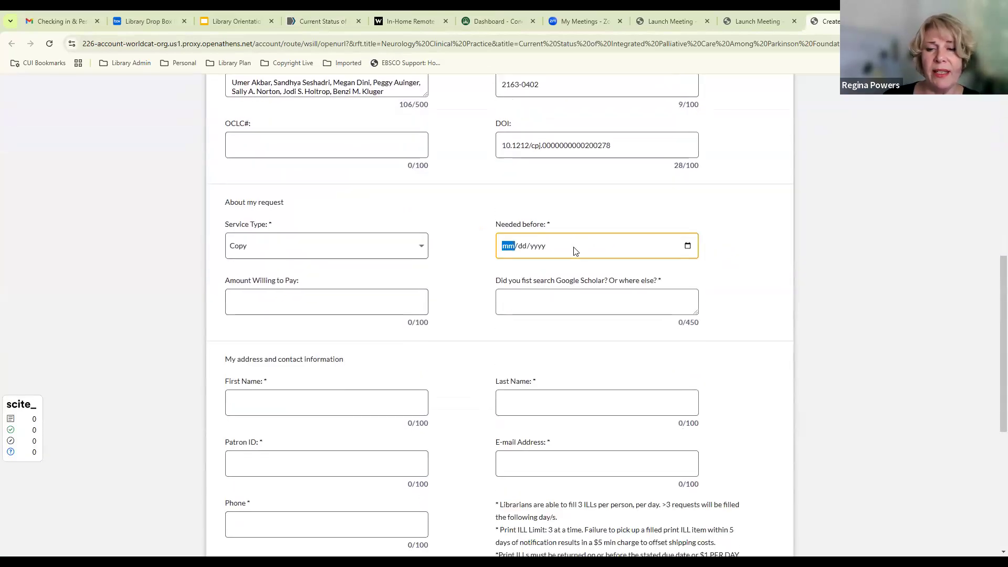
pyautogui.click(564, 298)
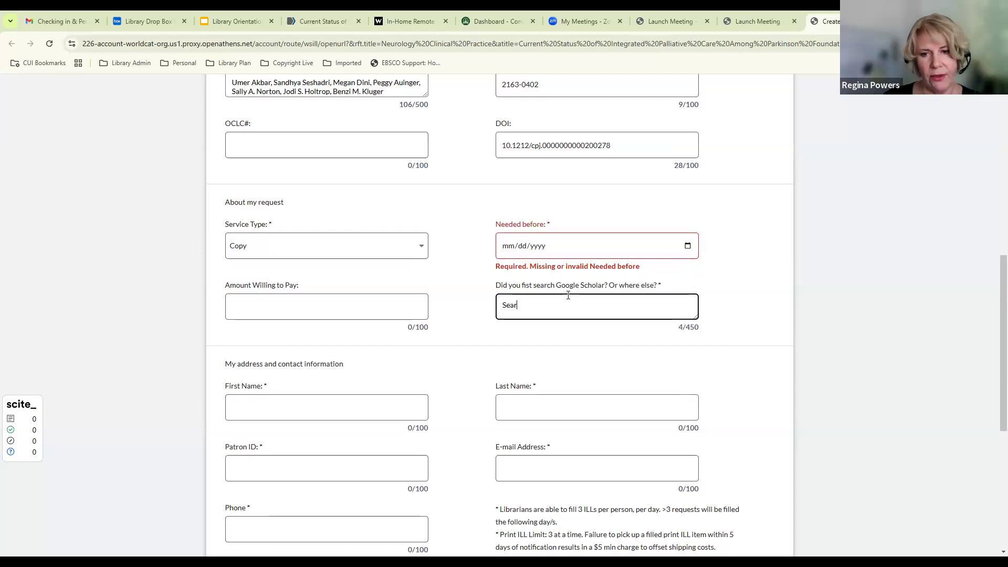
pyautogui.write('Searched PubMed')
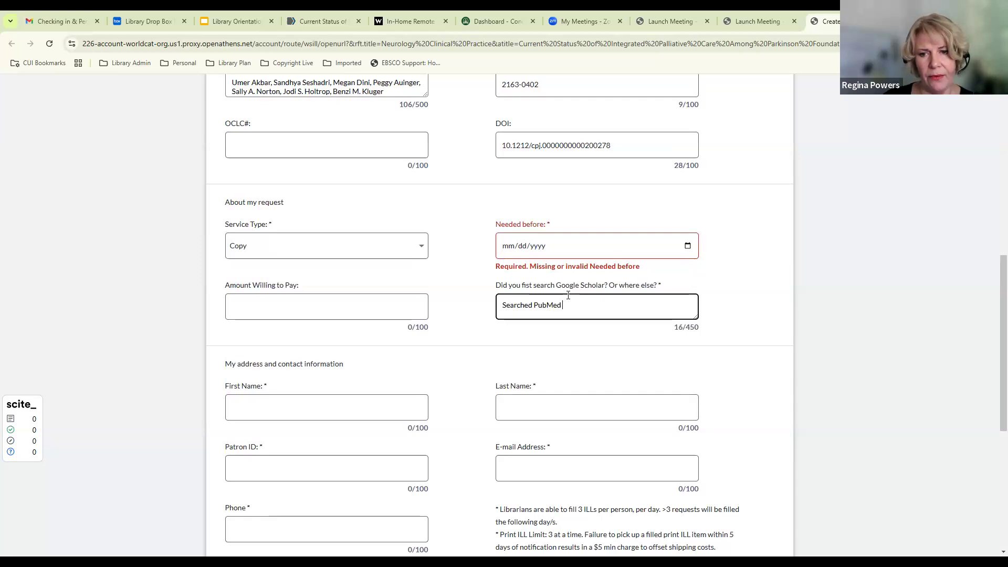
# - Review the form's required contact fields, interlibrary loan limits and submission option, and return to the start of the form
pyautogui.click(378, 411)
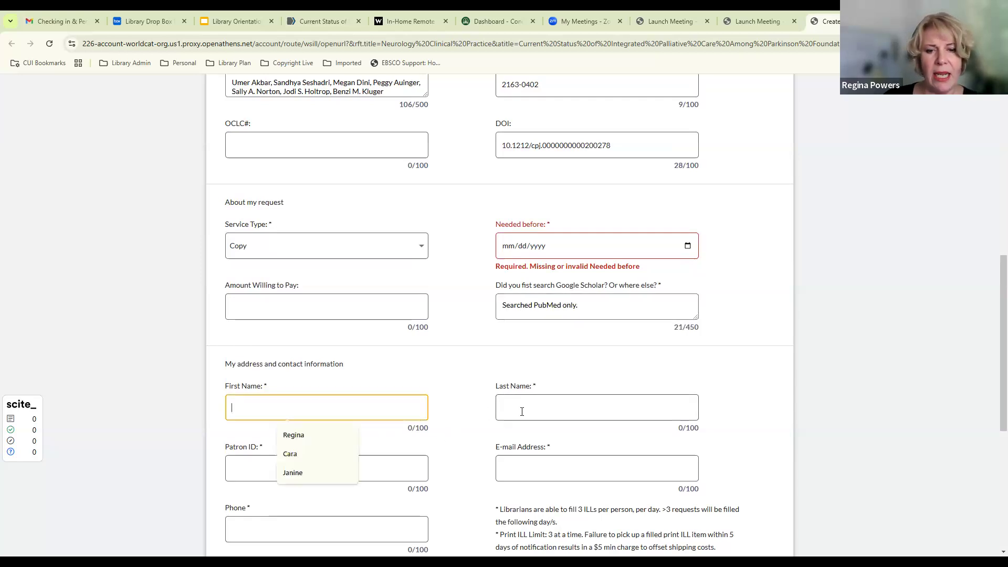
pyautogui.scroll(-4, 525, 417)
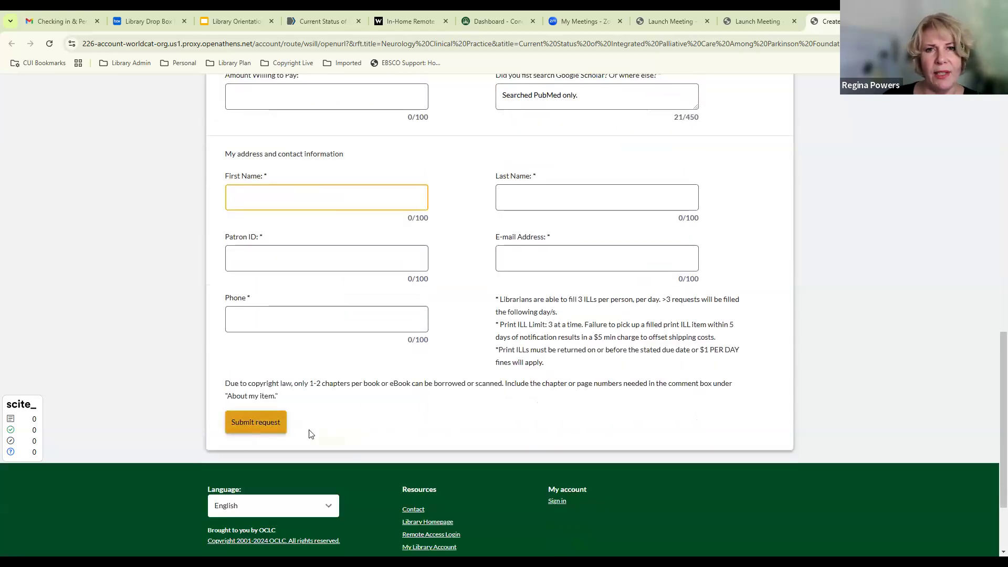
pyautogui.scroll(15, 320, 299)
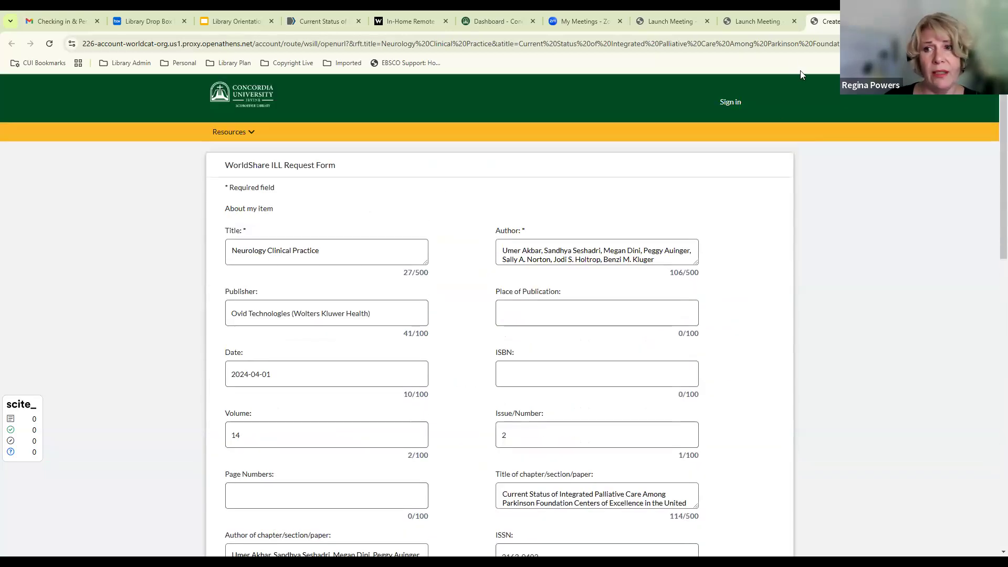
# - Return to the palliative care article in PubMed and close the Lean Library panel
pyautogui.click(686, 18)
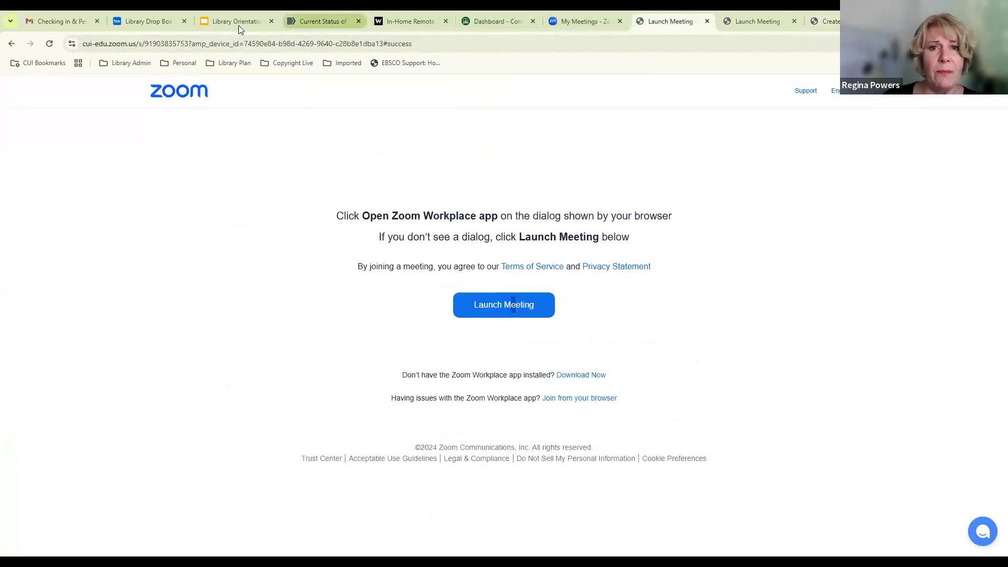
pyautogui.click(310, 25)
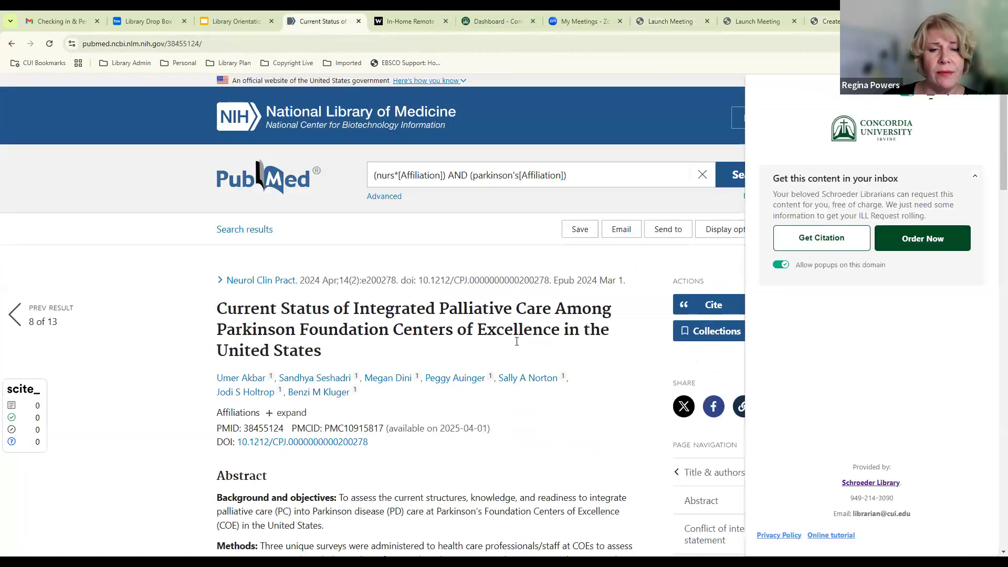
pyautogui.click(987, 100)
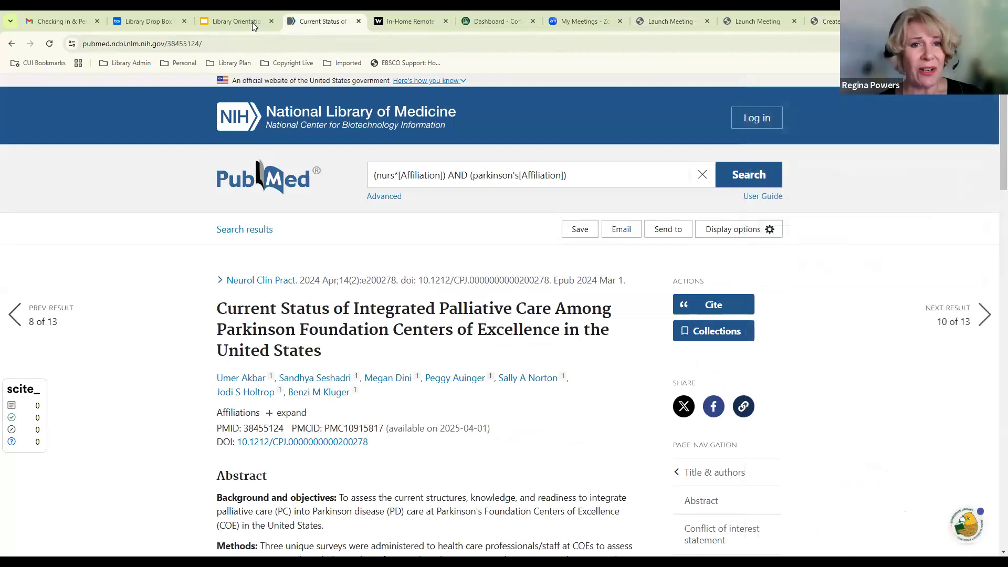
# - Switch to the Library Orientation slides in Google Slides and advance through PubMed Training and its online training link to the Nursing Research Guide's NUSA 405 Tab
pyautogui.click(238, 23)
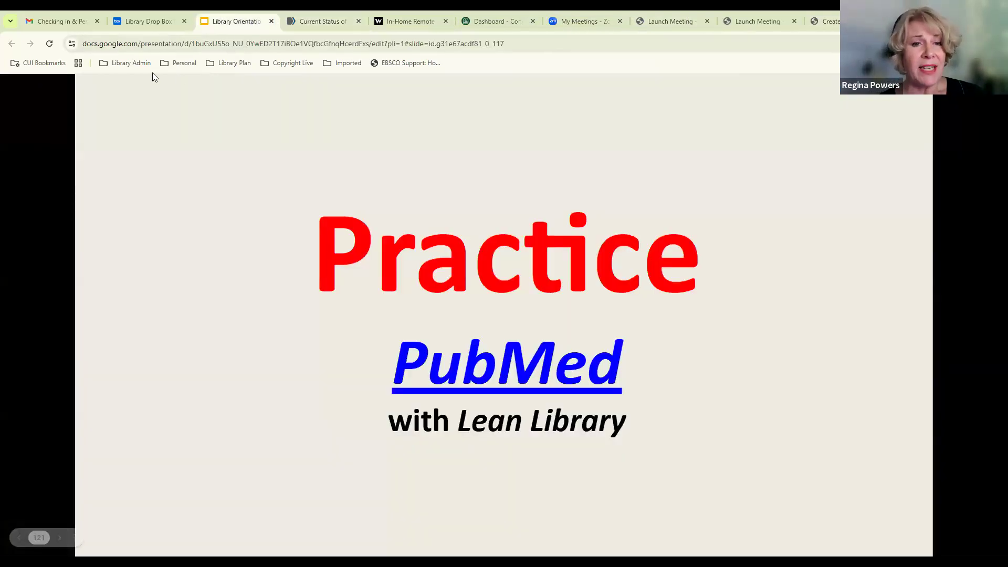
pyautogui.click(217, 368)
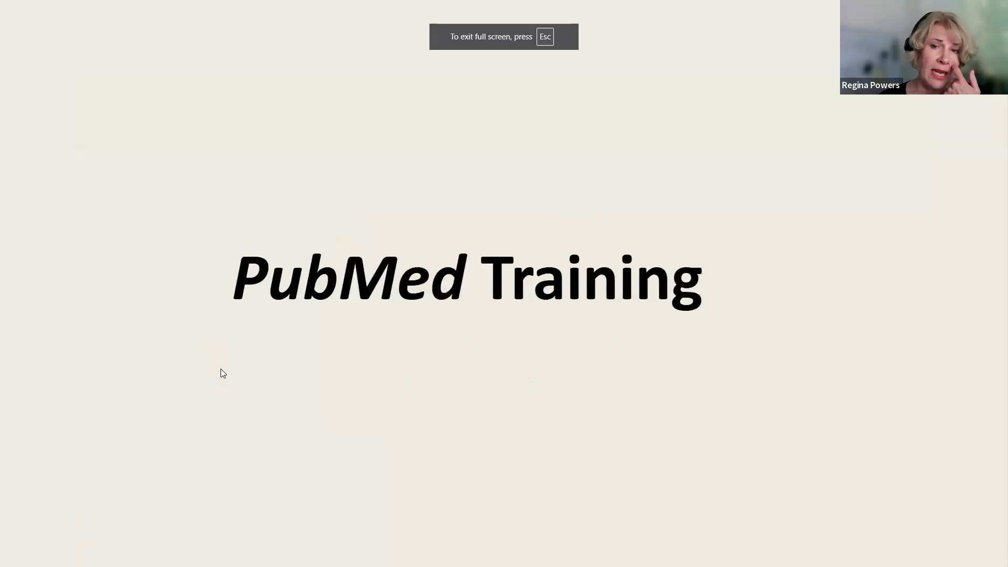
pyautogui.click(221, 369)
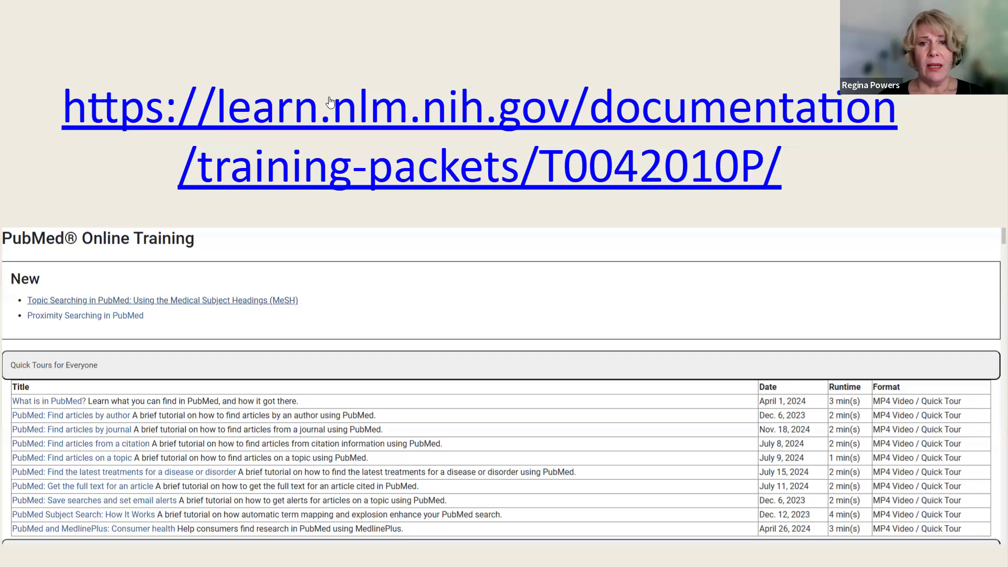
pyautogui.click(458, 347)
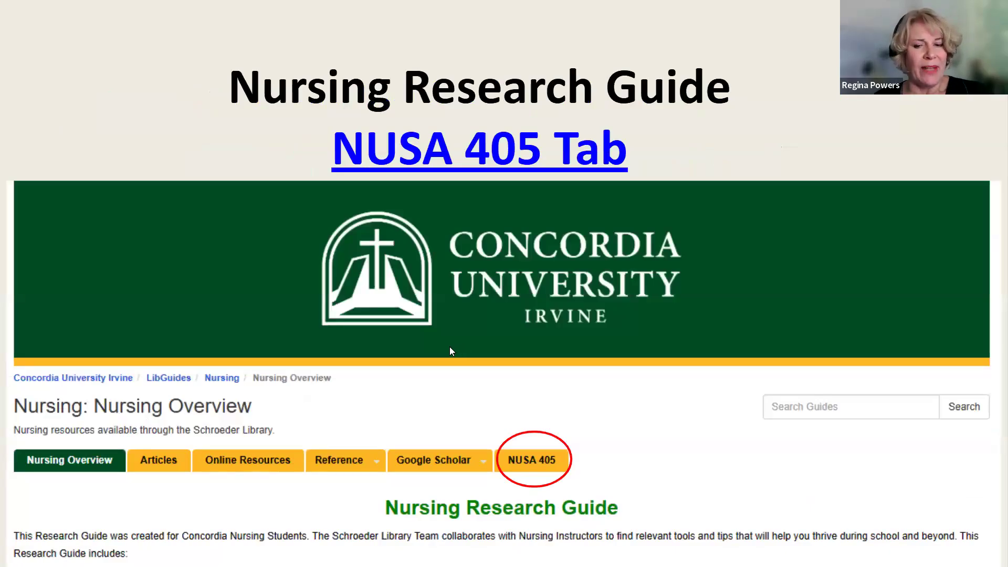
pyautogui.click(609, 462)
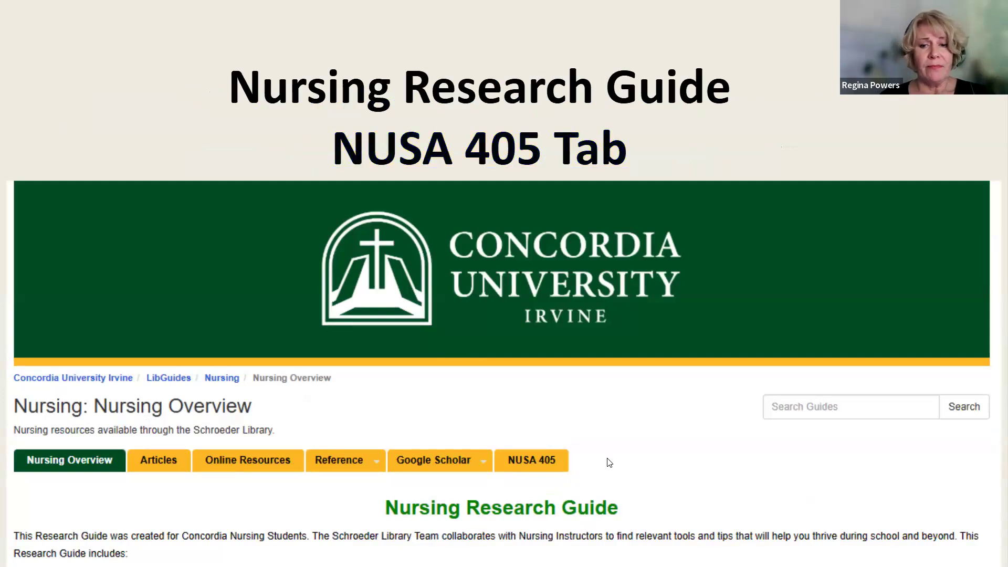